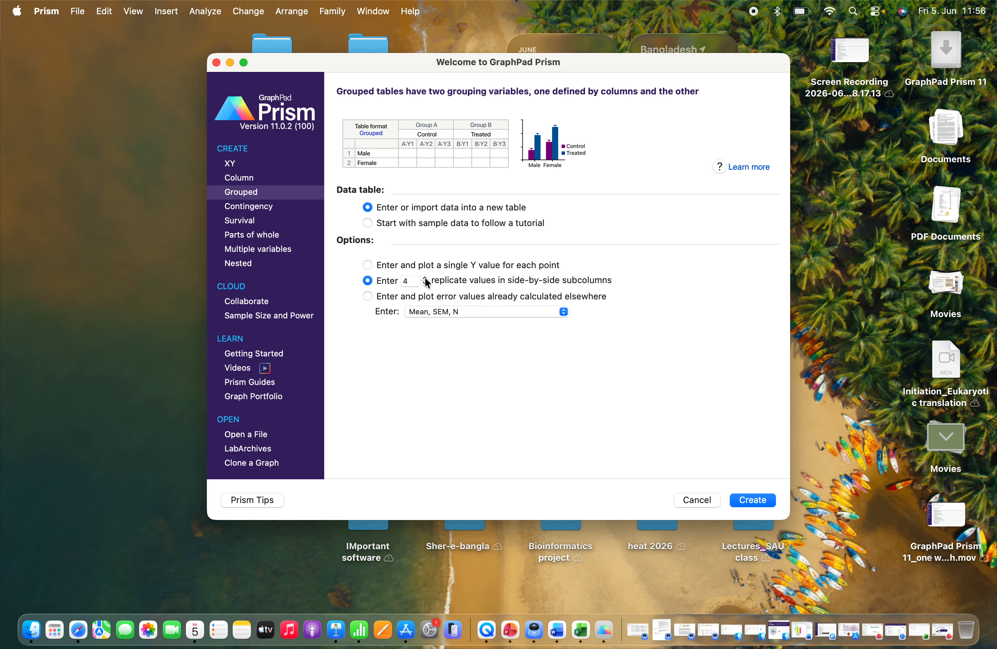
Step: Create a new grouped data table with 3 replicate values in side-by-side subcolumns and start at its first data cell
{"action": "left_click", "coordinate": [417, 312]}
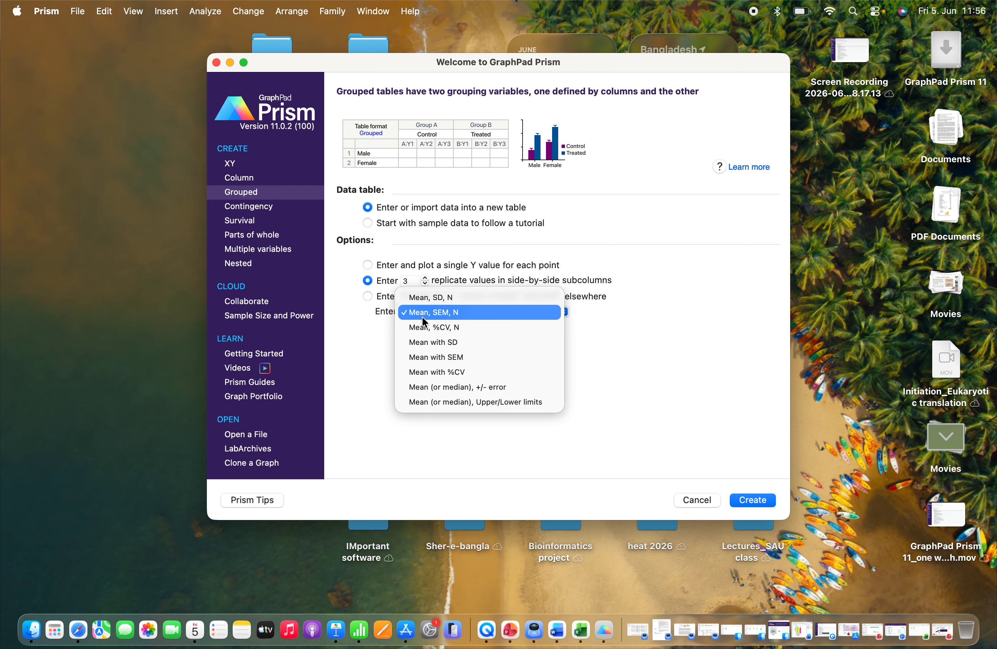
{"action": "left_click", "coordinate": [423, 316]}
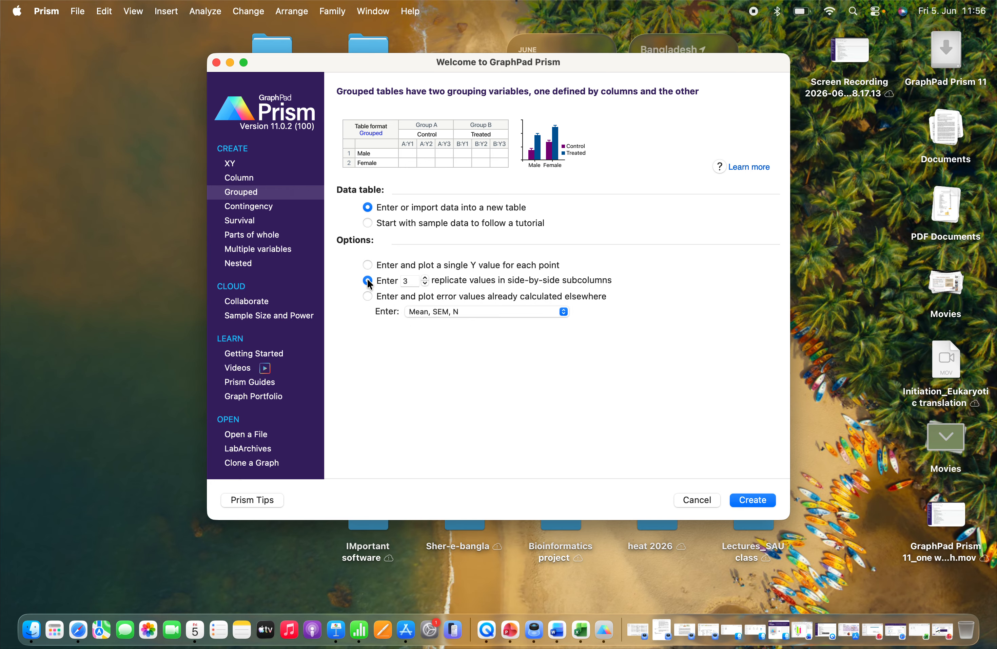
{"action": "left_click", "coordinate": [754, 499]}
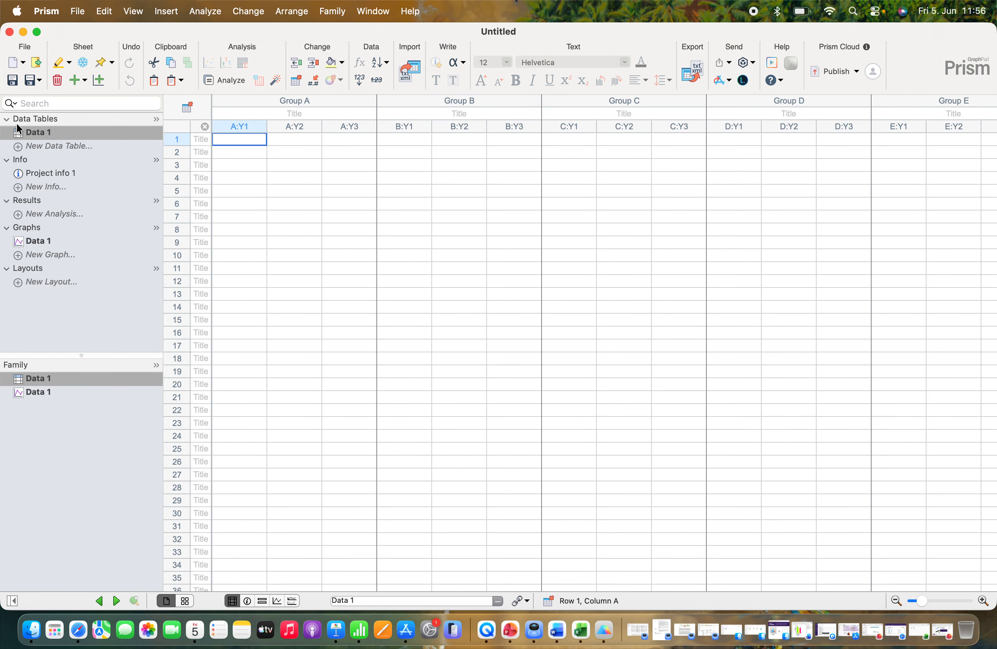
{"action": "double_click", "coordinate": [245, 137]}
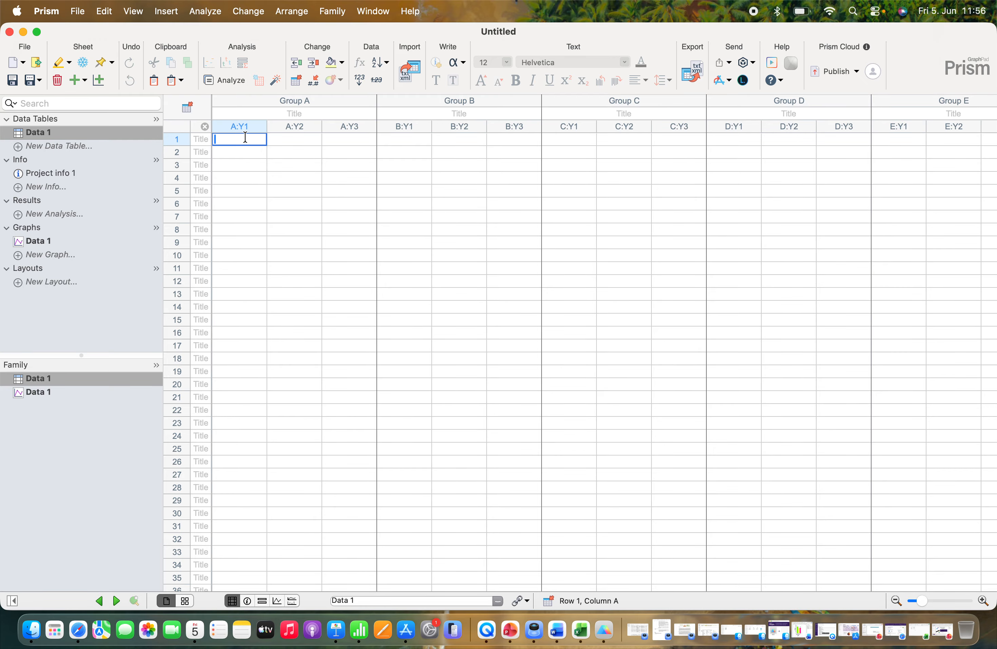
Step: Switch to Excel and examine the treatment groups and the two variety columns on Sheet2 of demo_PH
{"action": "left_click", "coordinate": [582, 636]}
{"action": "left_click", "coordinate": [348, 438]}
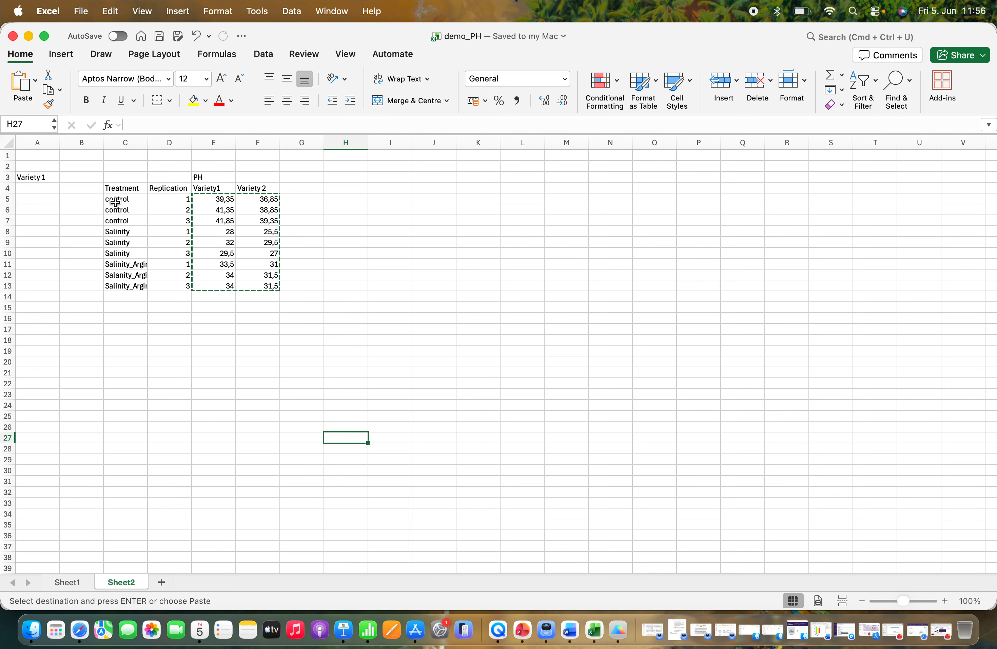
{"action": "left_click_drag", "start_coordinate": [117, 199], "coordinate": [117, 223]}
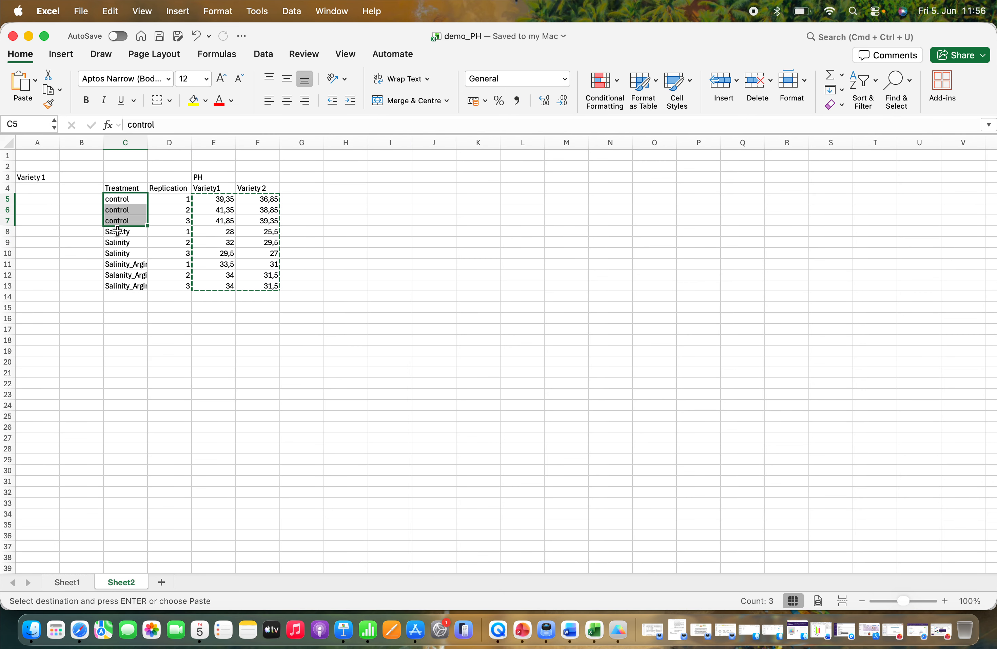
{"action": "left_click", "coordinate": [118, 232]}
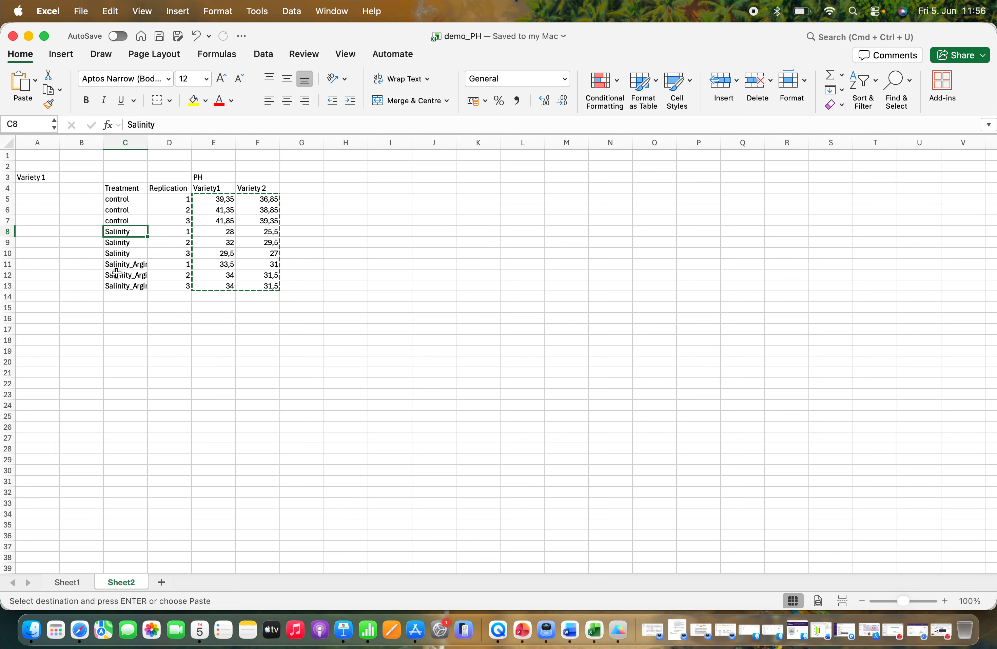
{"action": "mouse_move", "coordinate": [116, 264]}
{"action": "left_mouse_down"}
{"action": "mouse_move", "coordinate": [116, 296]}
{"action": "mouse_move", "coordinate": [115, 286]}
{"action": "left_mouse_up"}
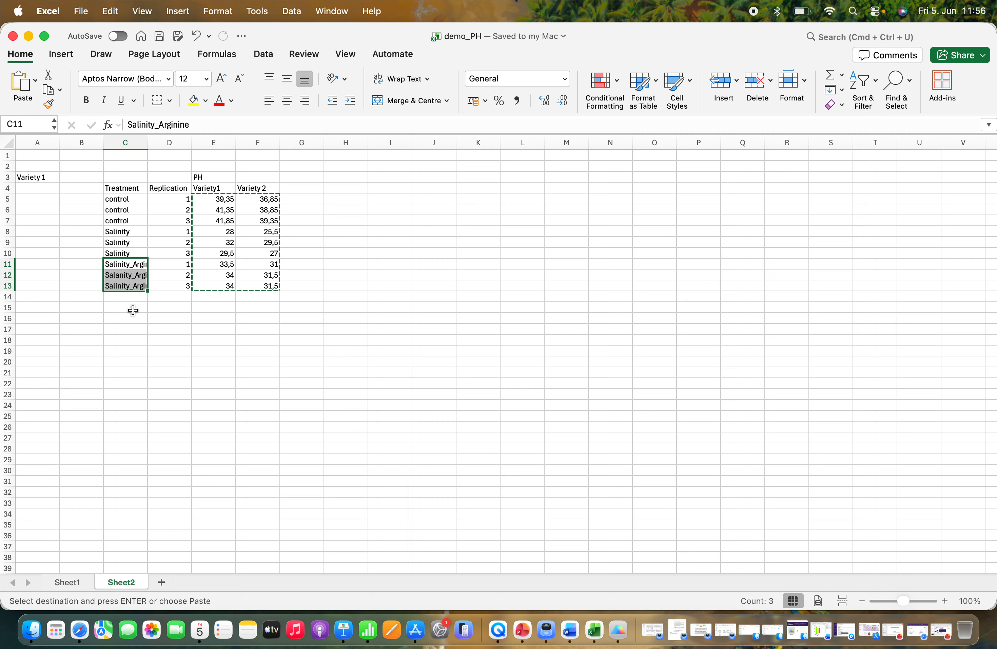
{"action": "left_click", "coordinate": [134, 308]}
{"action": "left_click", "coordinate": [211, 189]}
{"action": "left_click", "coordinate": [255, 188]}
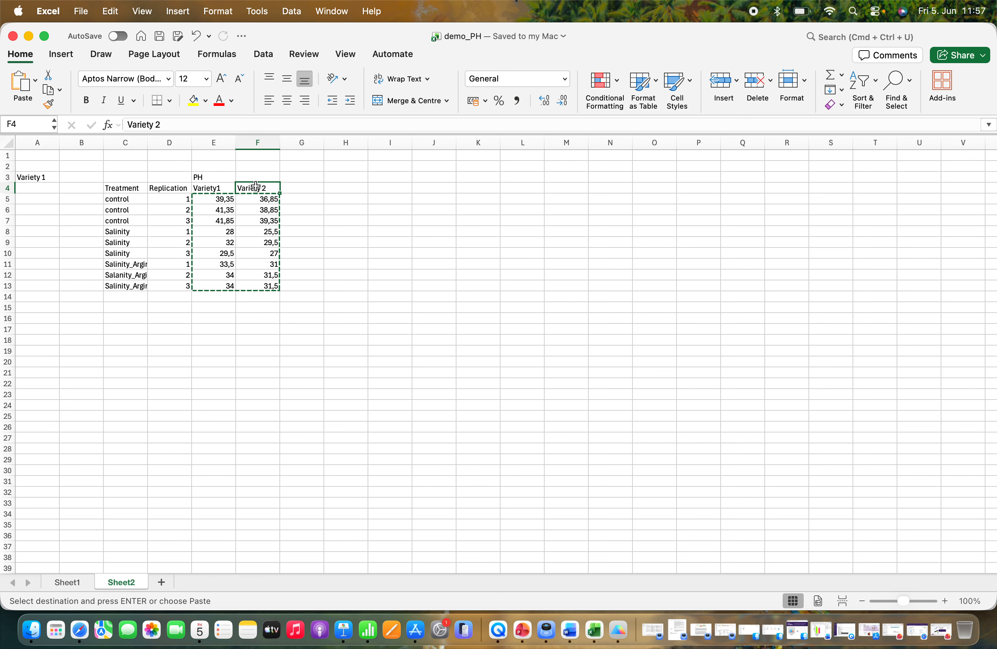
{"action": "left_click", "coordinate": [335, 229]}
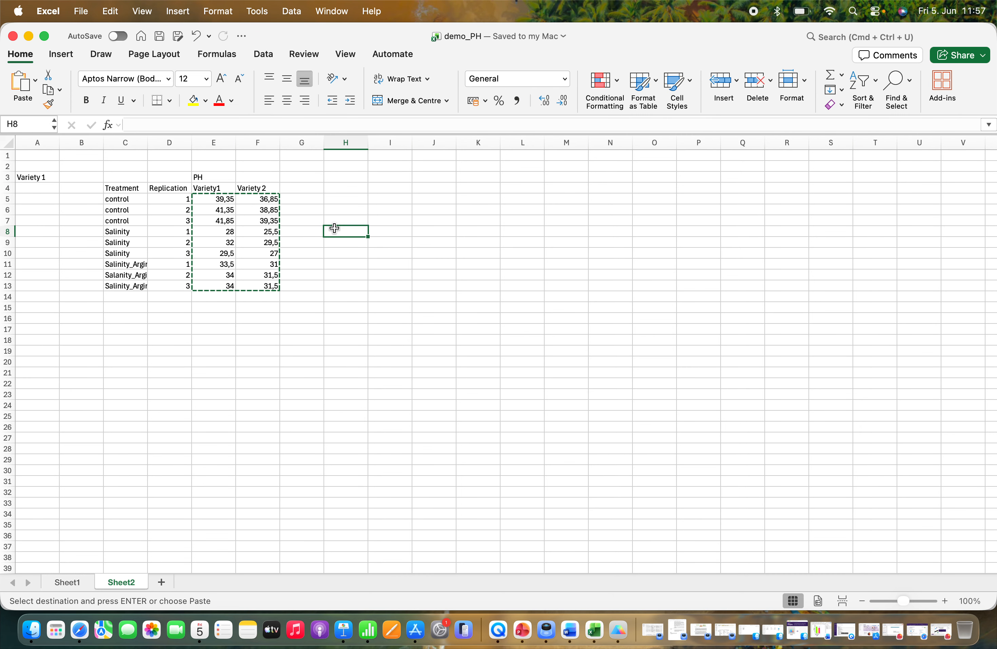
{"action": "left_click", "coordinate": [287, 286]}
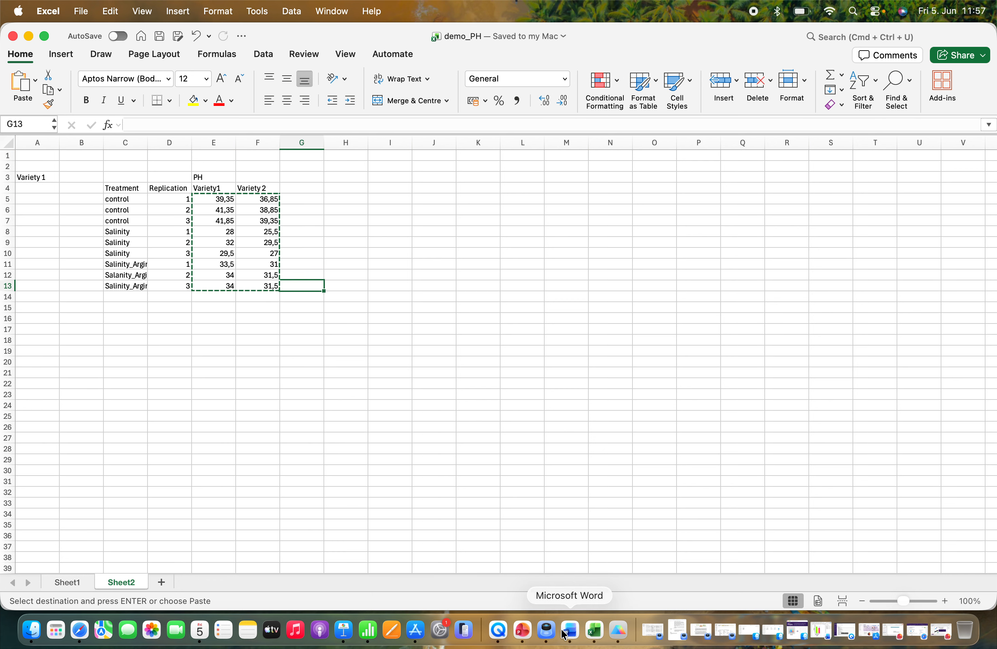
{"action": "left_click", "coordinate": [189, 348]}
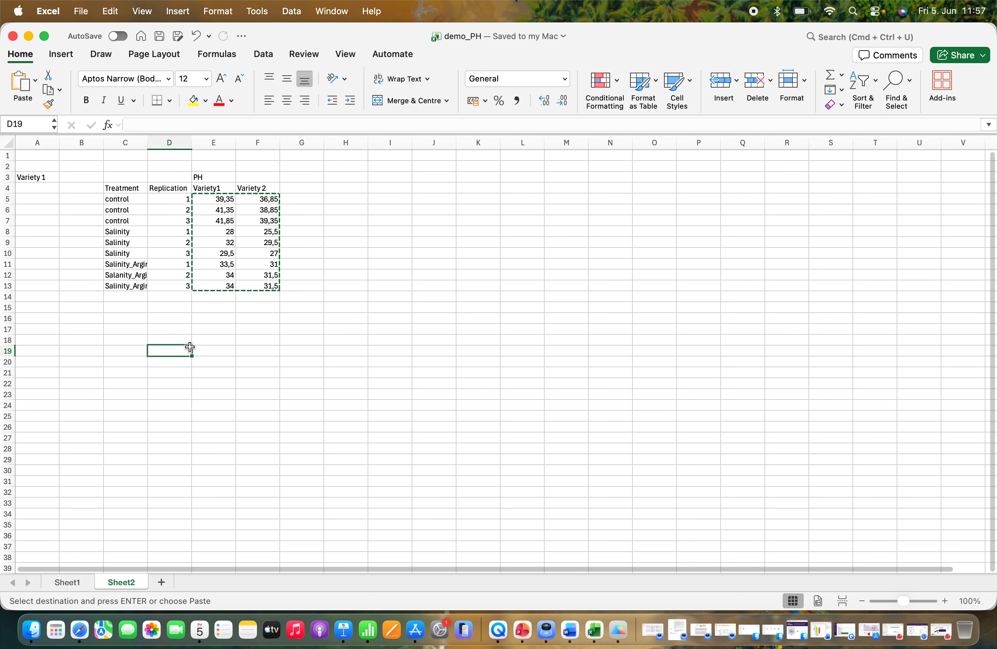
Step: Copy the three Variety1 control values from E5:E7 and paste them into row 1 of Group A in Prism
{"action": "left_click_drag", "start_coordinate": [208, 199], "coordinate": [213, 219]}
{"action": "key", "text": "super+c"}
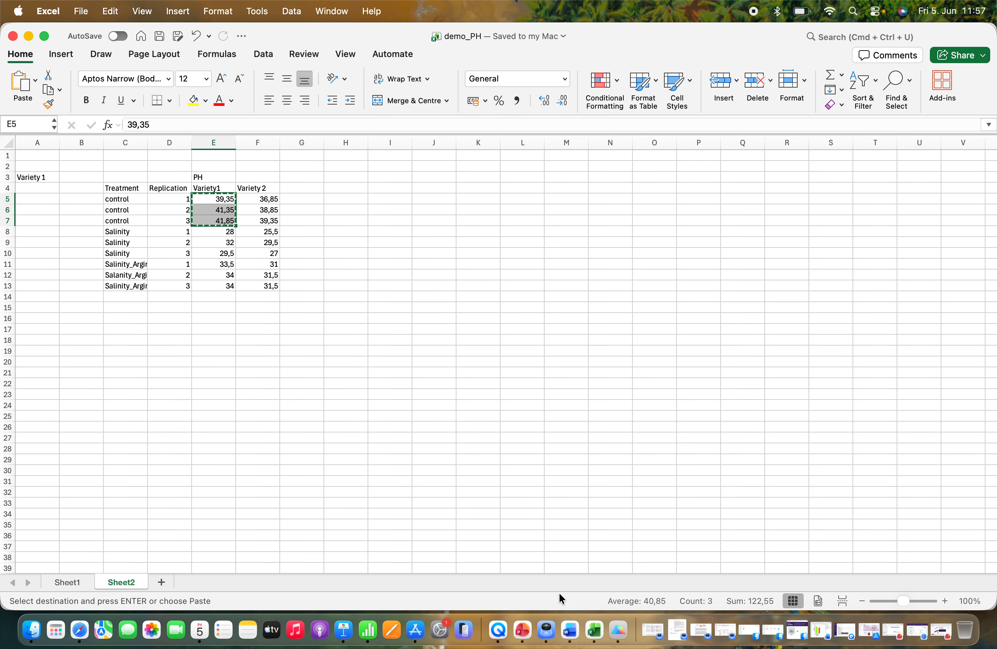
{"action": "left_click", "coordinate": [619, 630]}
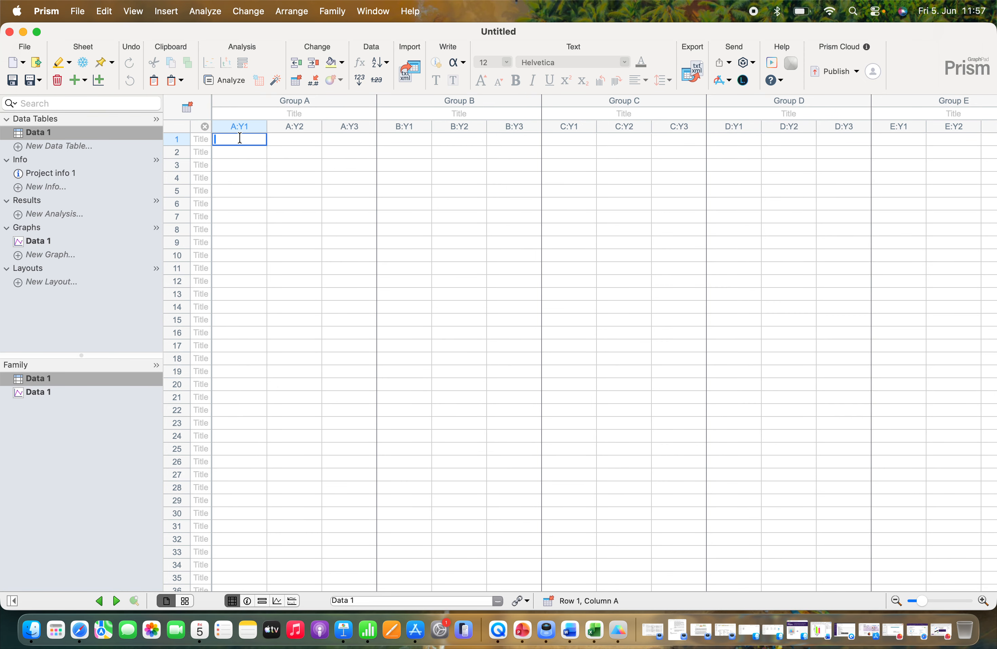
{"action": "key", "text": "super+v"}
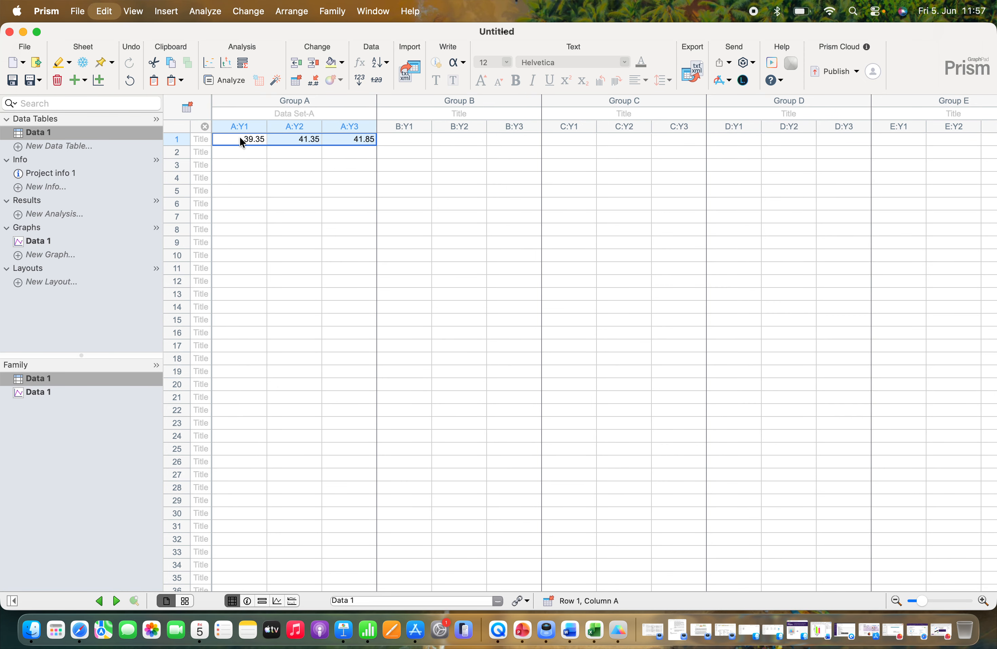
Step: Title the Group A column "Variety 1"
{"action": "left_click", "coordinate": [266, 111]}
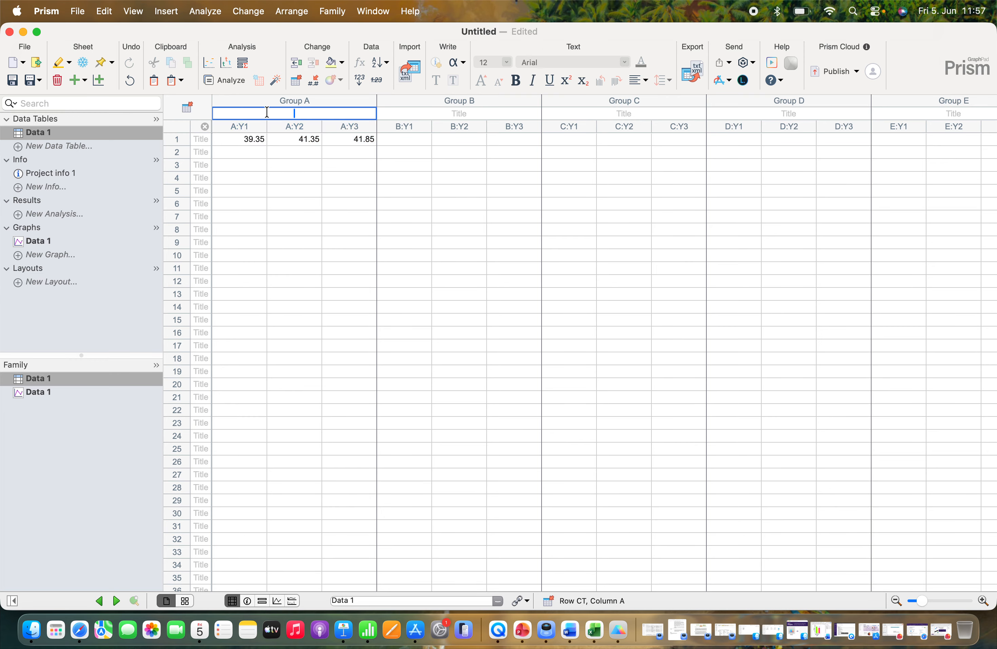
{"action": "type", "text": "Varie"}
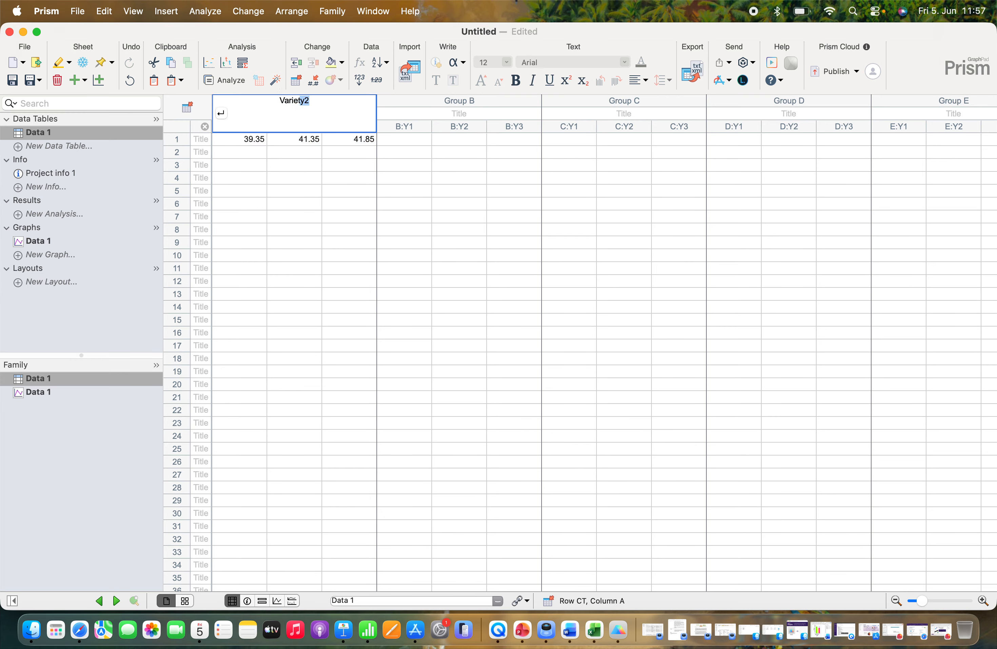
{"action": "type", "text": "t"}
{"action": "key", "text": "Tab"}
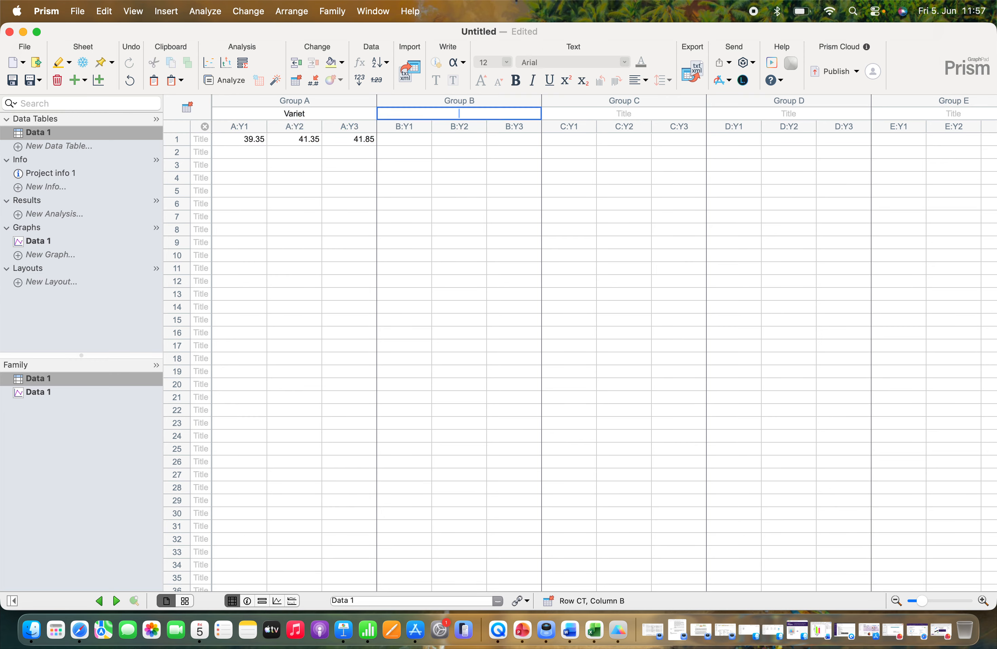
{"action": "double_click", "coordinate": [301, 111]}
{"action": "left_click", "coordinate": [313, 110]}
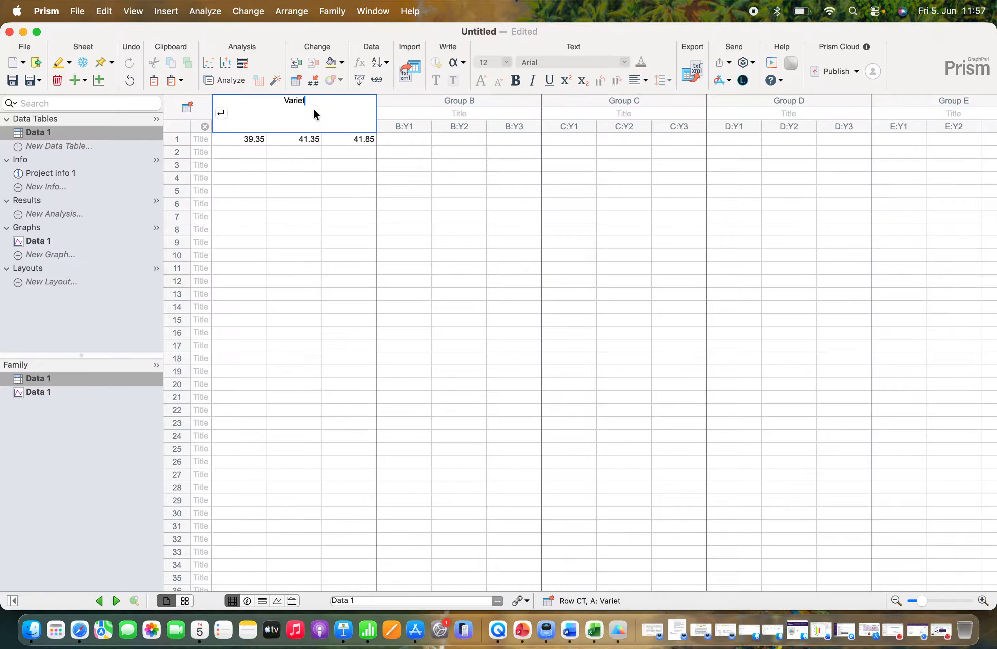
{"action": "type", "text": "y 1"}
{"action": "key", "text": "Return"}
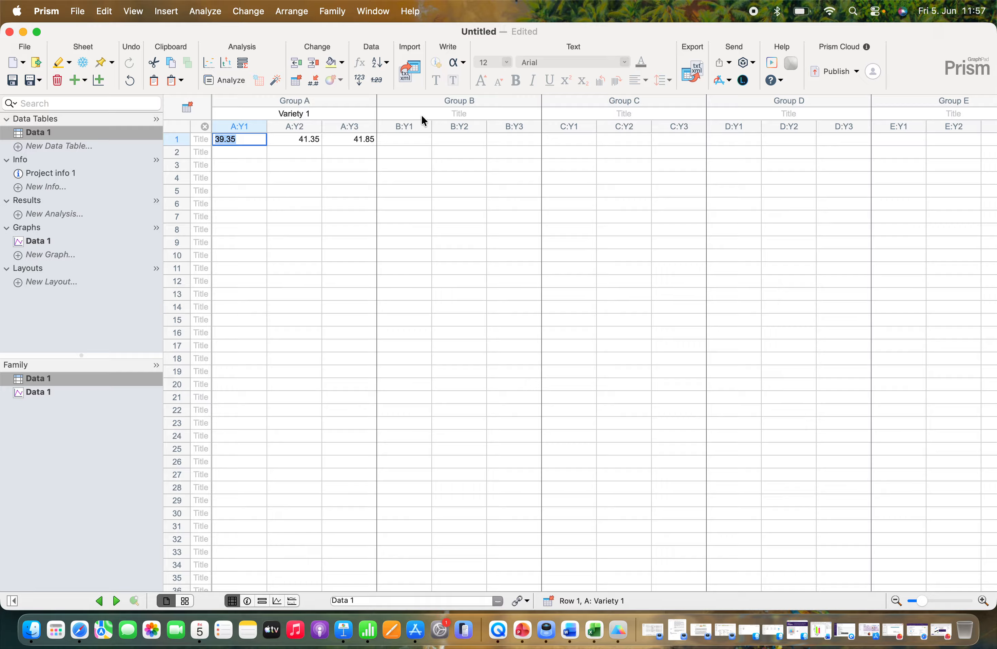
Step: Title the Group B column "Variety 2"
{"action": "left_click", "coordinate": [442, 112]}
{"action": "type", "text": "Va"}
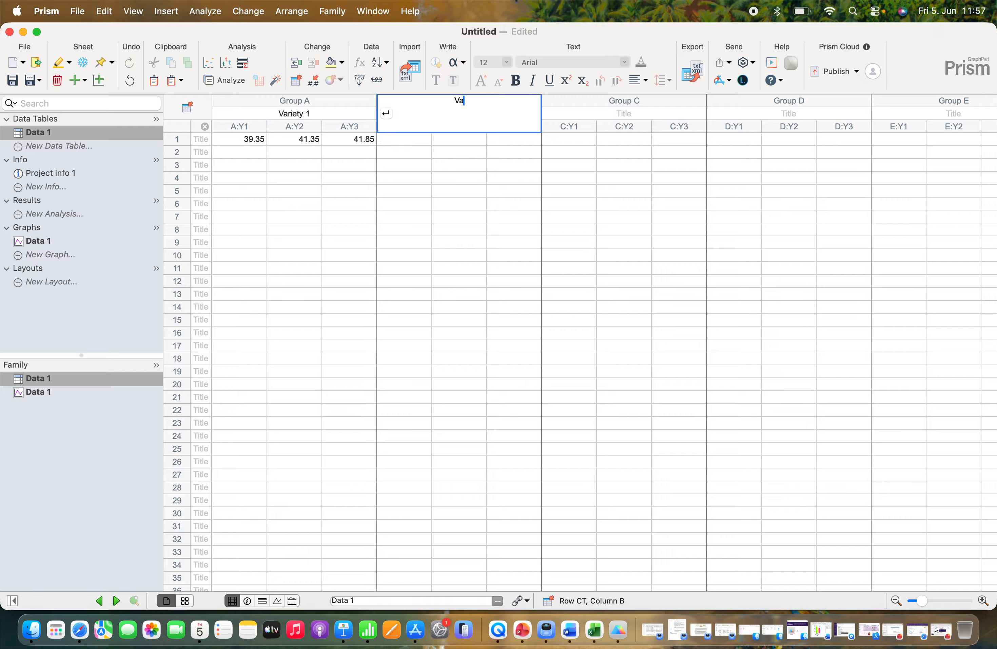
{"action": "type", "text": "riety 2"}
{"action": "key", "text": "Return"}
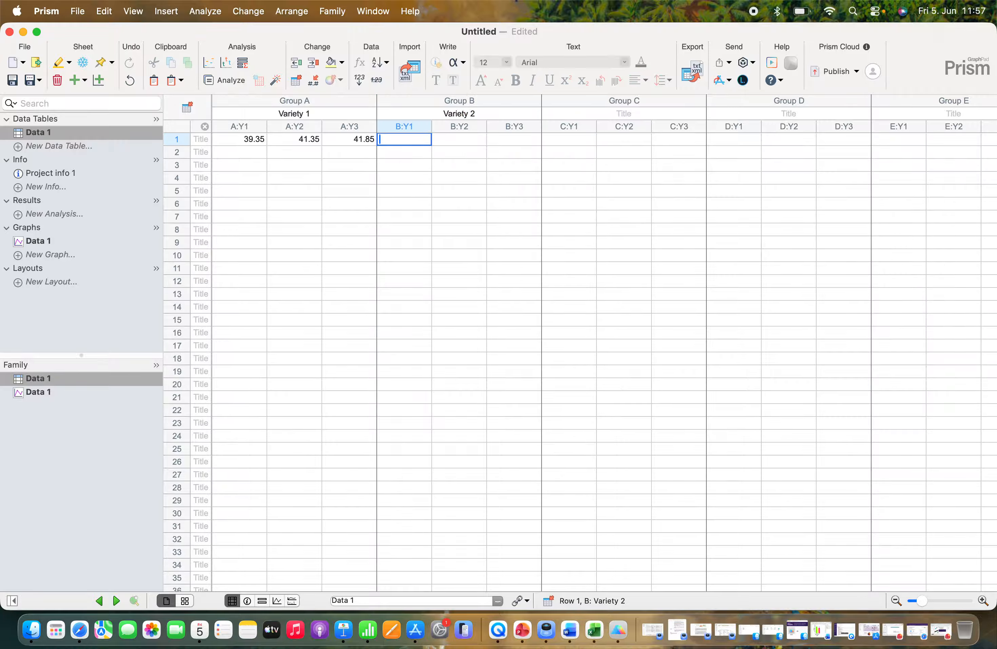
Step: Enter "Control" as the title of row 1 in the data table
{"action": "left_click", "coordinate": [197, 139]}
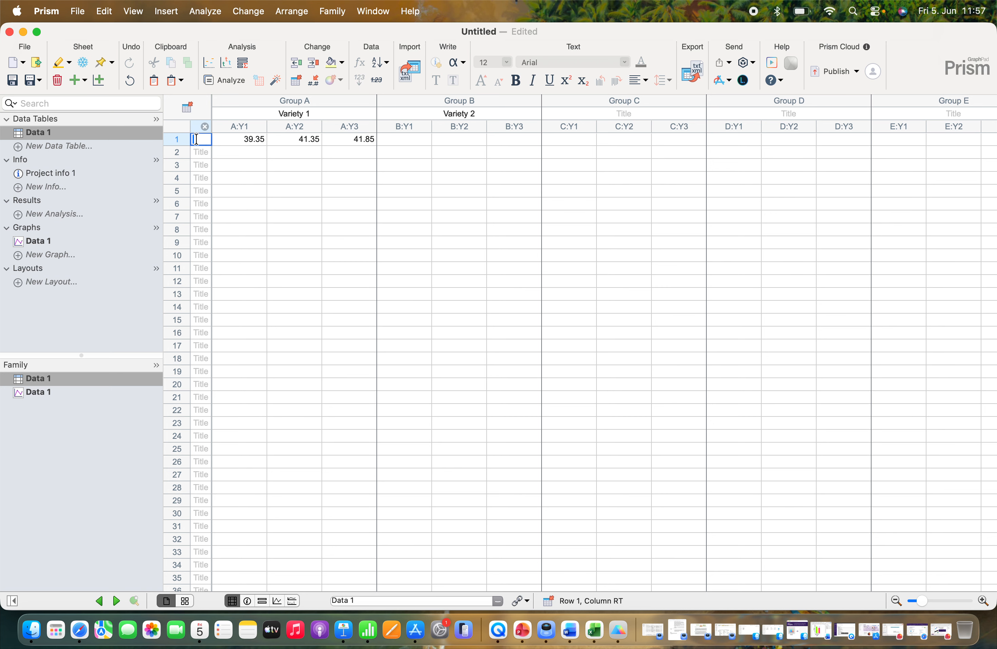
{"action": "type", "text": "Con"}
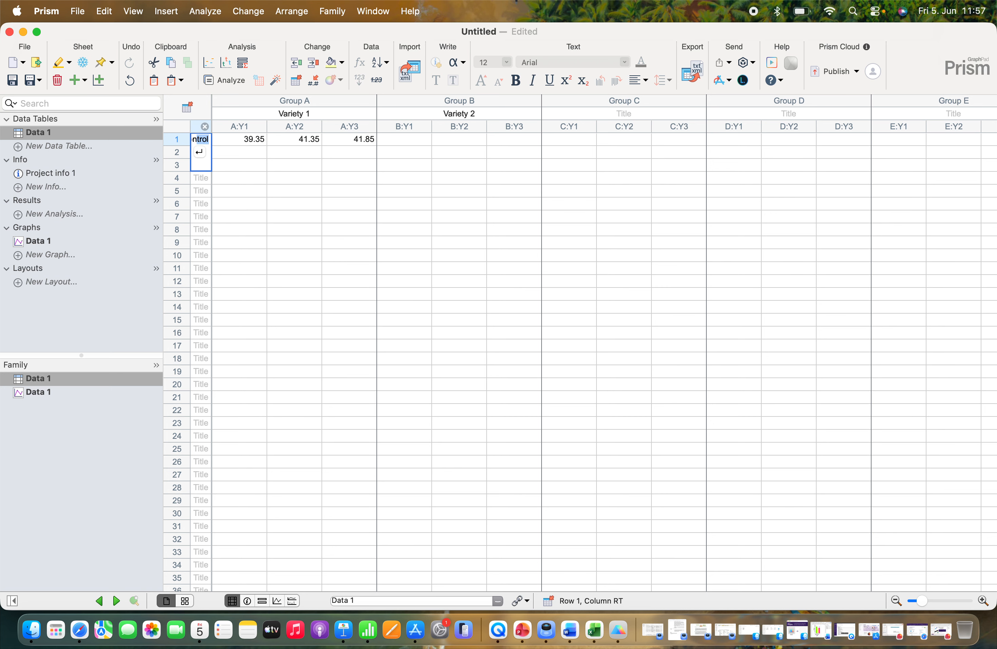
{"action": "key", "text": "Tab"}
{"action": "key", "text": "Tab"}
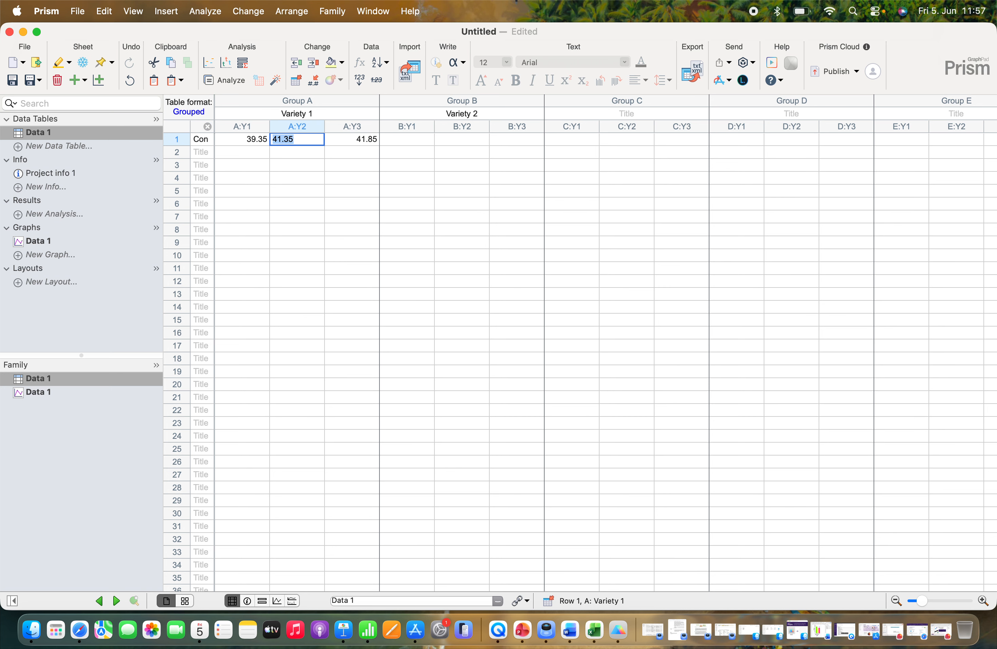
{"action": "left_click", "coordinate": [198, 137]}
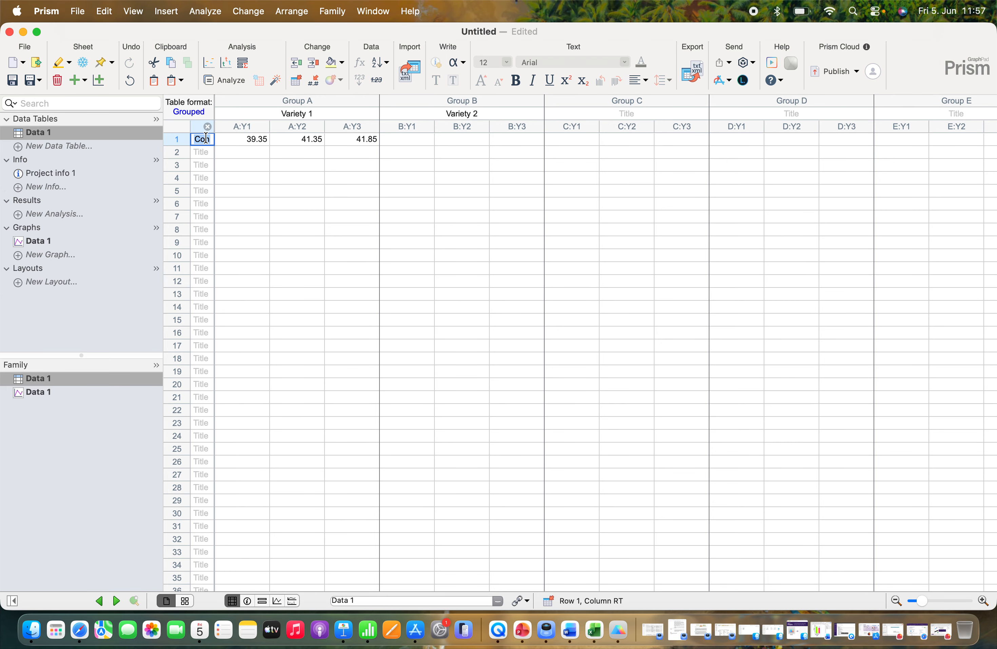
{"action": "left_click", "coordinate": [209, 138]}
{"action": "type", "text": "trol"}
{"action": "key", "text": "Return"}
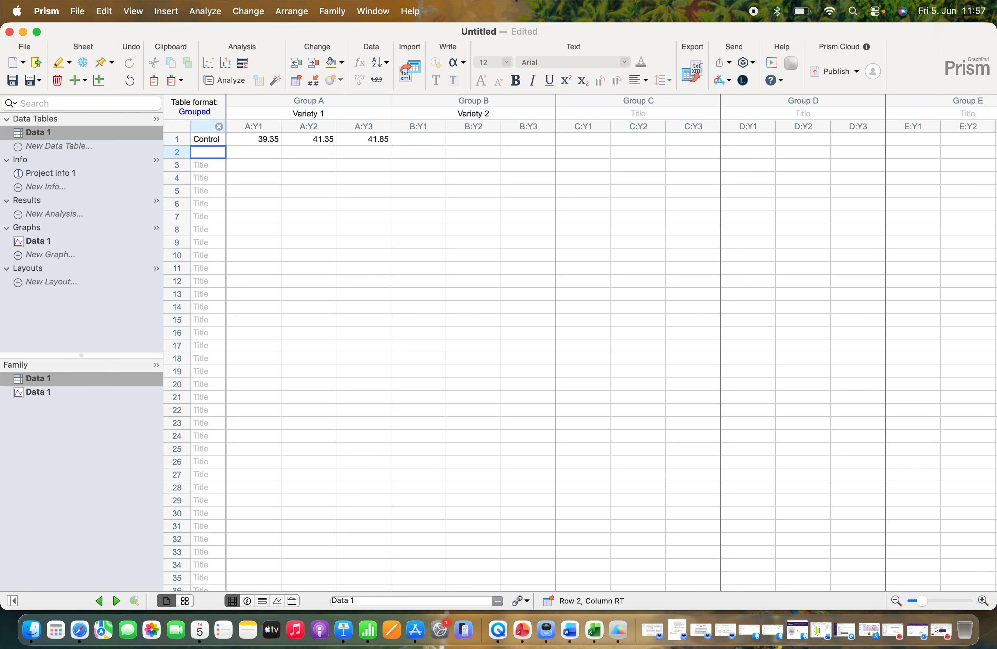
Step: Enter the row titles "Salinity" for row 2 and "Salinity_Arg" for row 3
{"action": "type", "text": "Sal"}
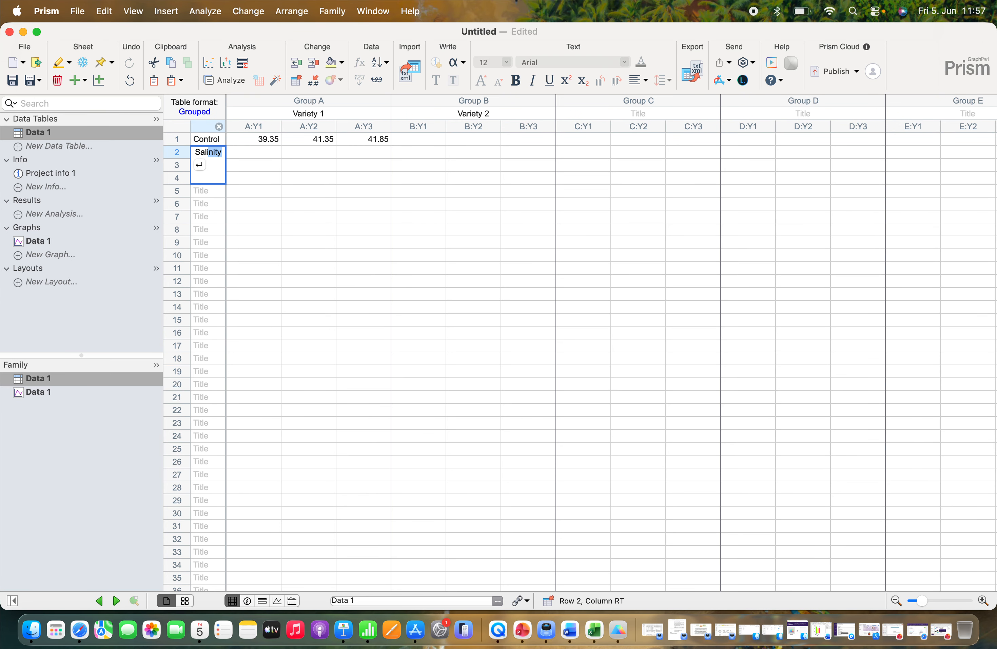
{"action": "type", "text": "inity"}
{"action": "key", "text": "Return"}
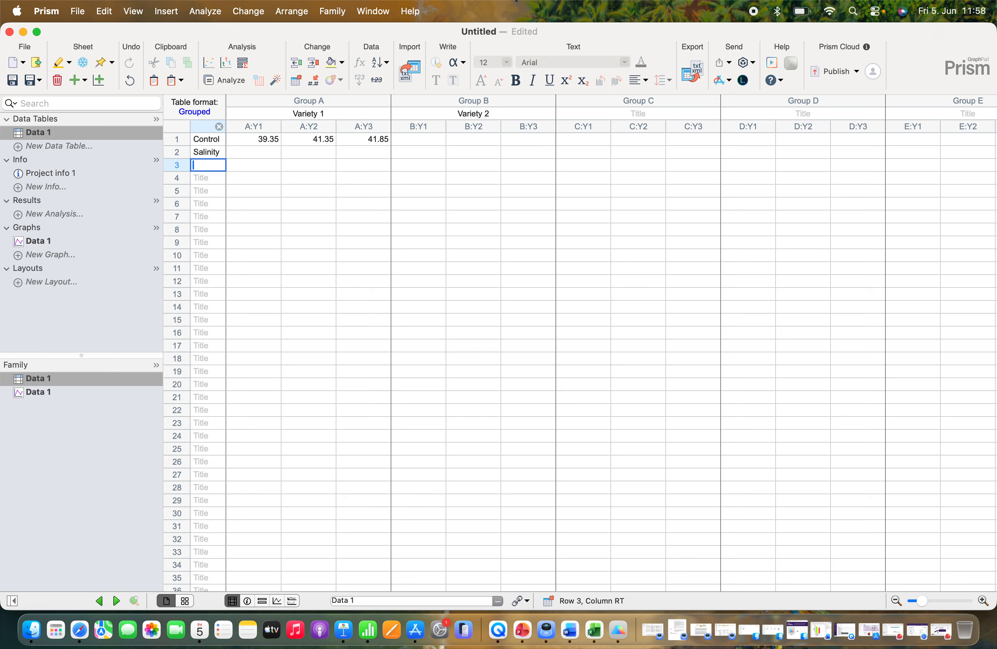
{"action": "type", "text": "Sal"}
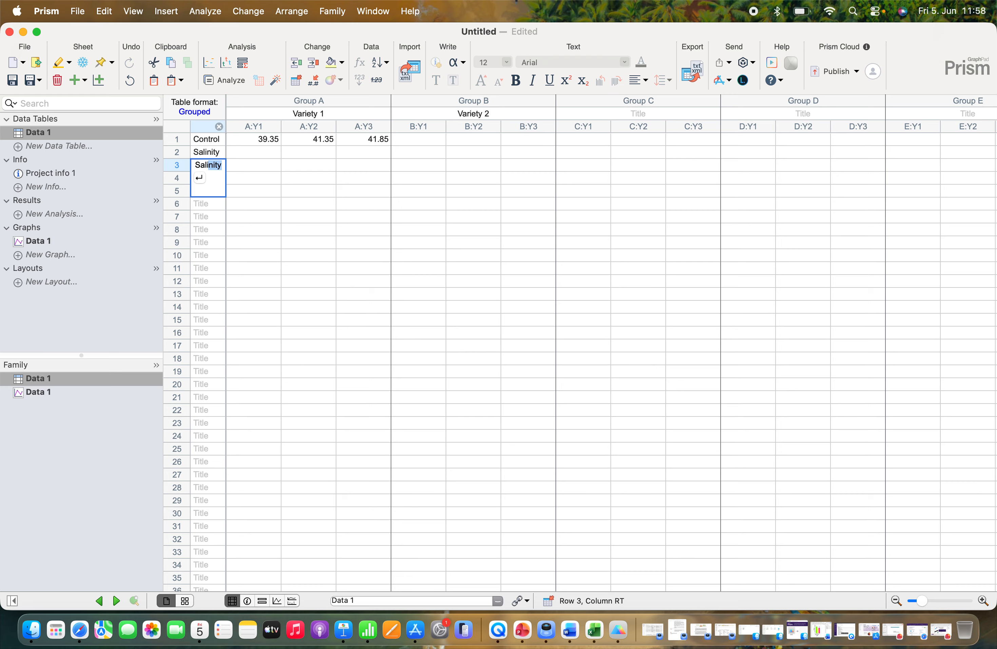
{"action": "type", "text": "inity_Arg"}
{"action": "key", "text": "Return"}
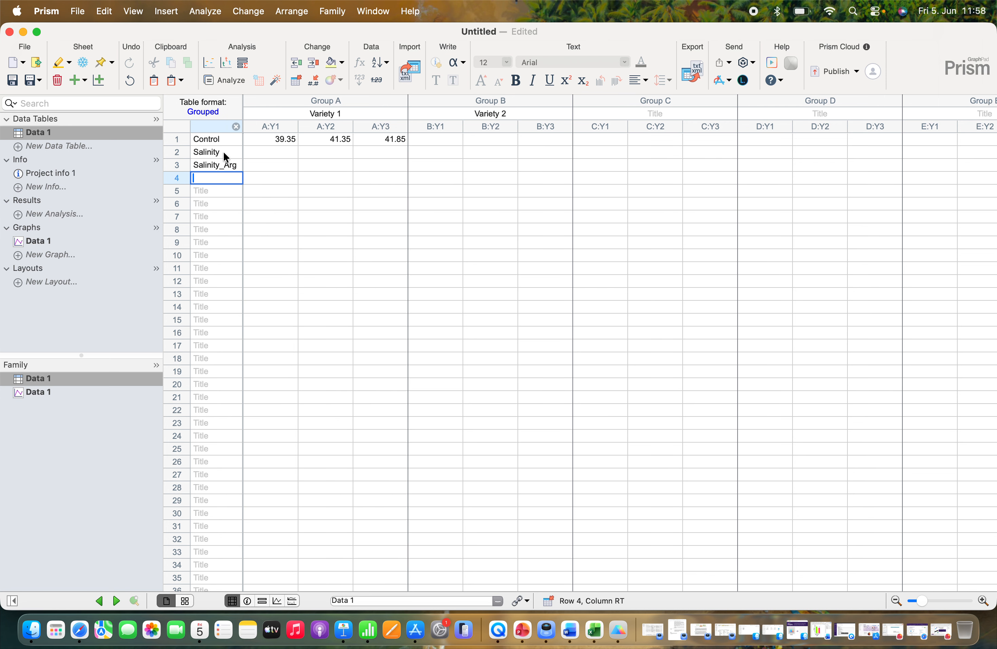
{"action": "left_click", "coordinate": [254, 214]}
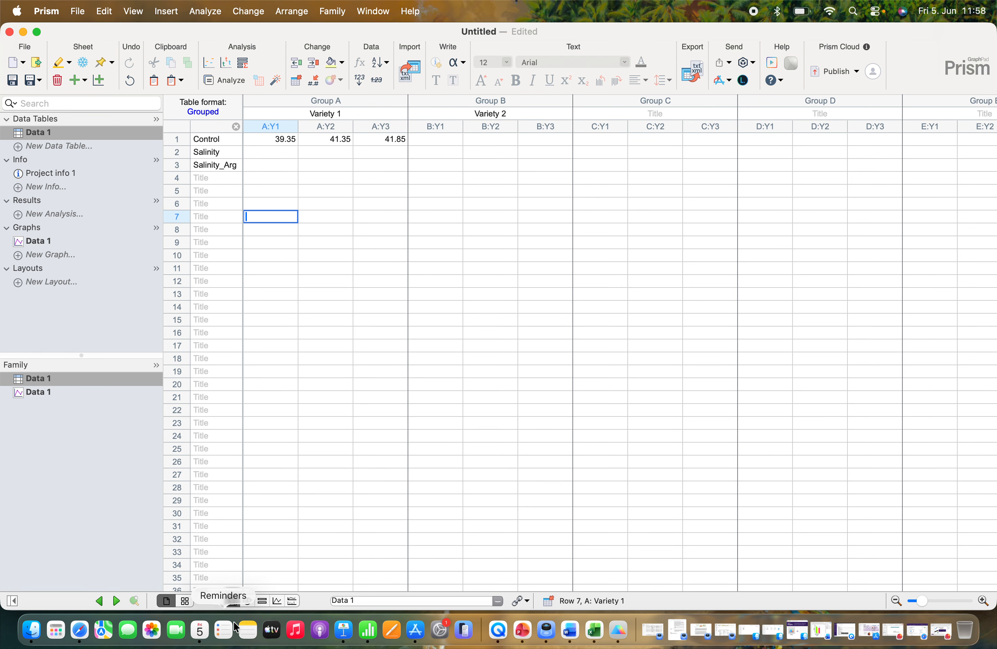
Step: Copy the Variety 2 control values F5:F7 from the Excel sheet into the Control row of Variety 2 in Prism, across Y1 to Y3
{"action": "left_click", "coordinate": [595, 629]}
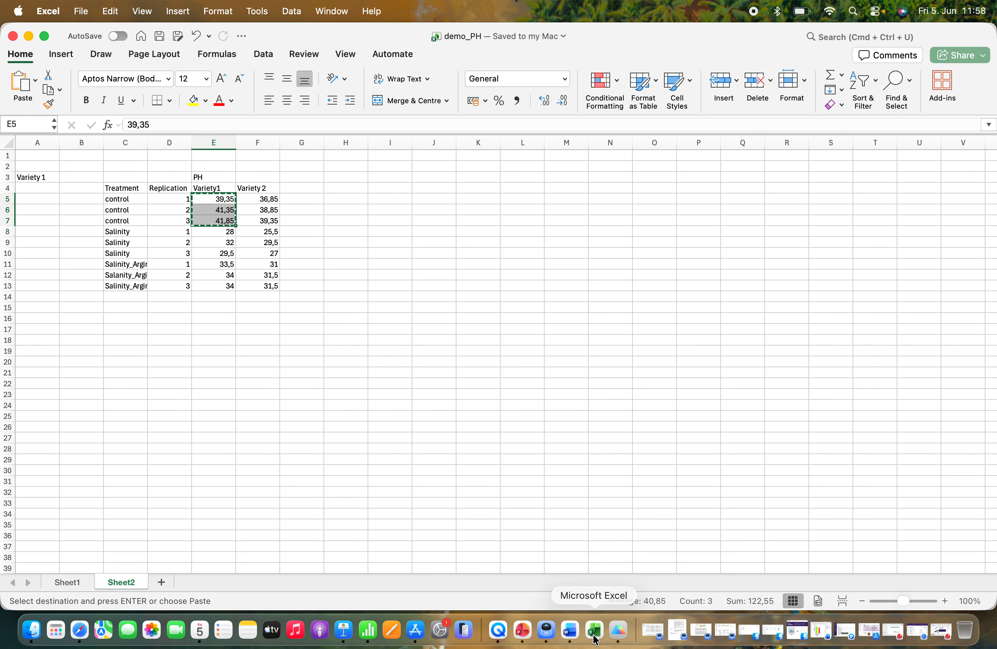
{"action": "left_click", "coordinate": [344, 522]}
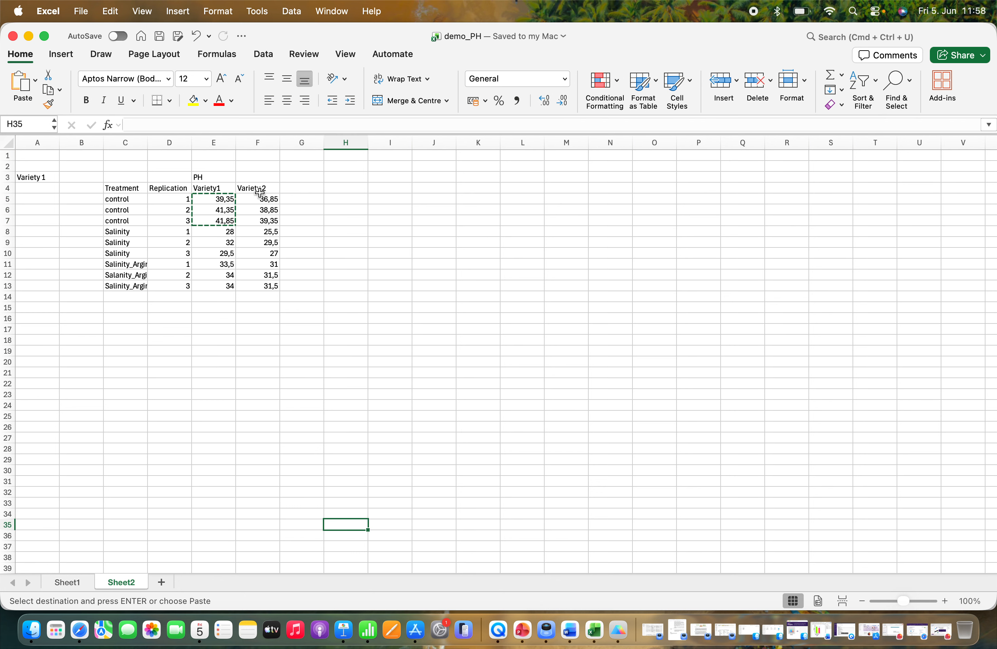
{"action": "left_click_drag", "start_coordinate": [259, 195], "coordinate": [260, 224]}
{"action": "key", "text": "super+c"}
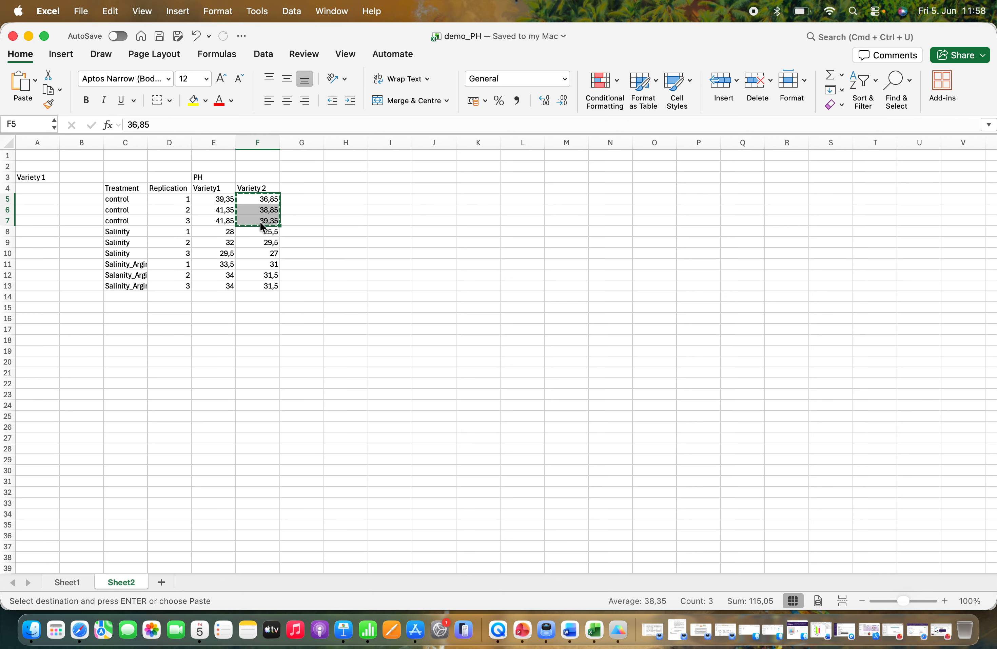
{"action": "left_click", "coordinate": [618, 630]}
{"action": "left_click", "coordinate": [429, 139]}
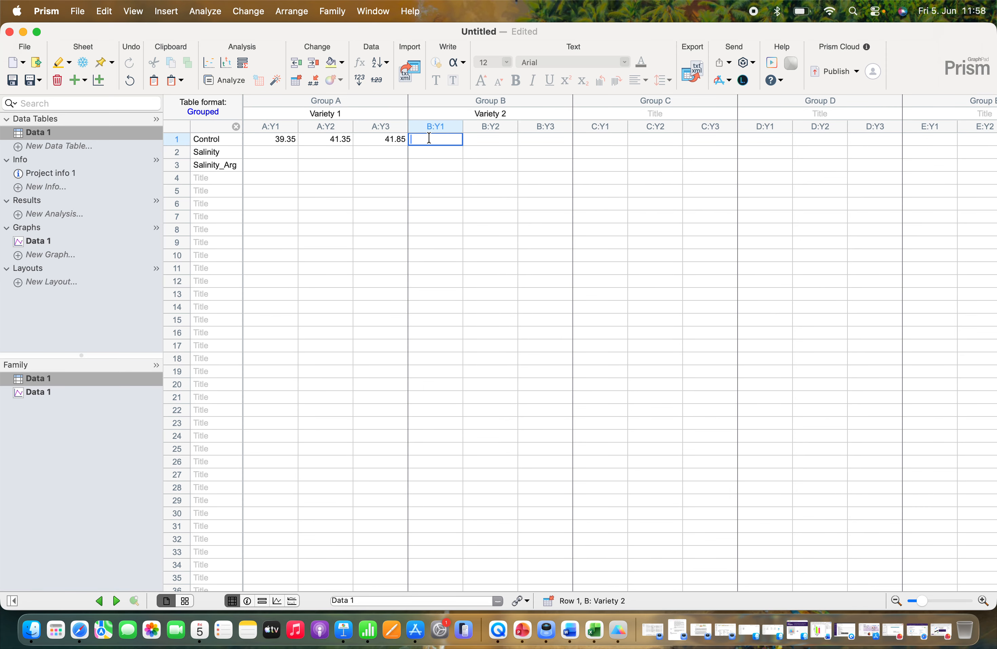
{"action": "key", "text": "super+v"}
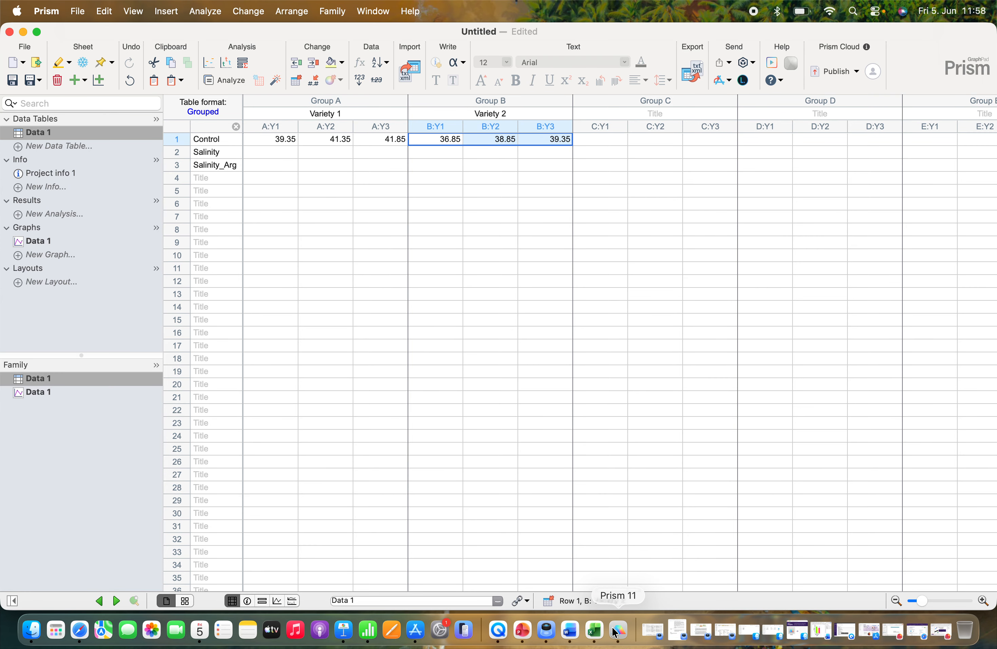
Step: Copy the Variety 1 salinity values E8:E10 from Excel into the Salinity row of Variety 1 in Prism, across Y1 to Y3
{"action": "left_click", "coordinate": [595, 630]}
{"action": "left_click", "coordinate": [204, 351]}
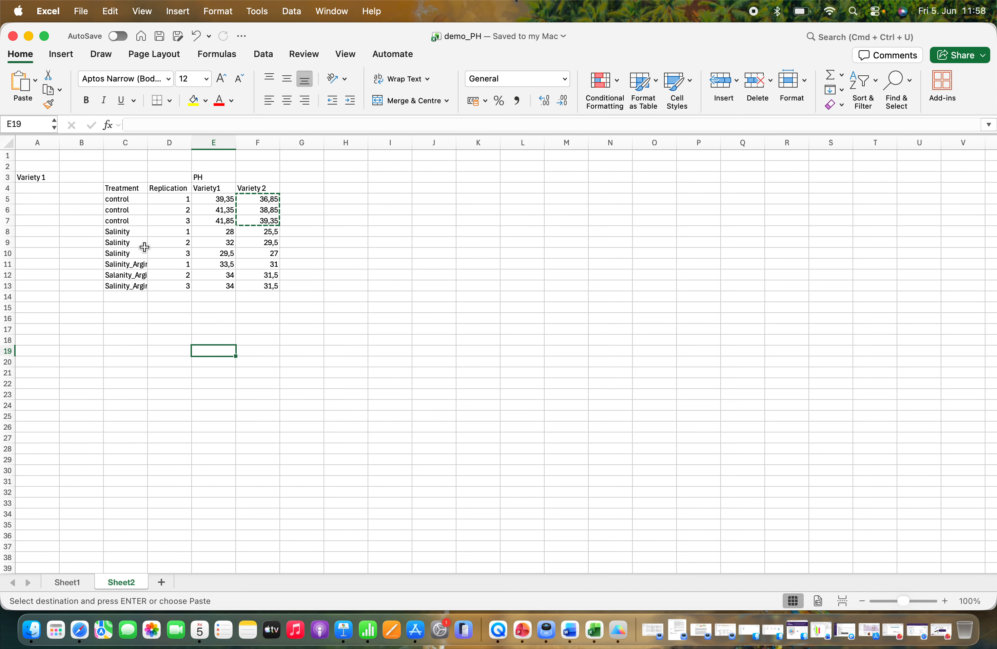
{"action": "left_click_drag", "start_coordinate": [218, 237], "coordinate": [221, 255]}
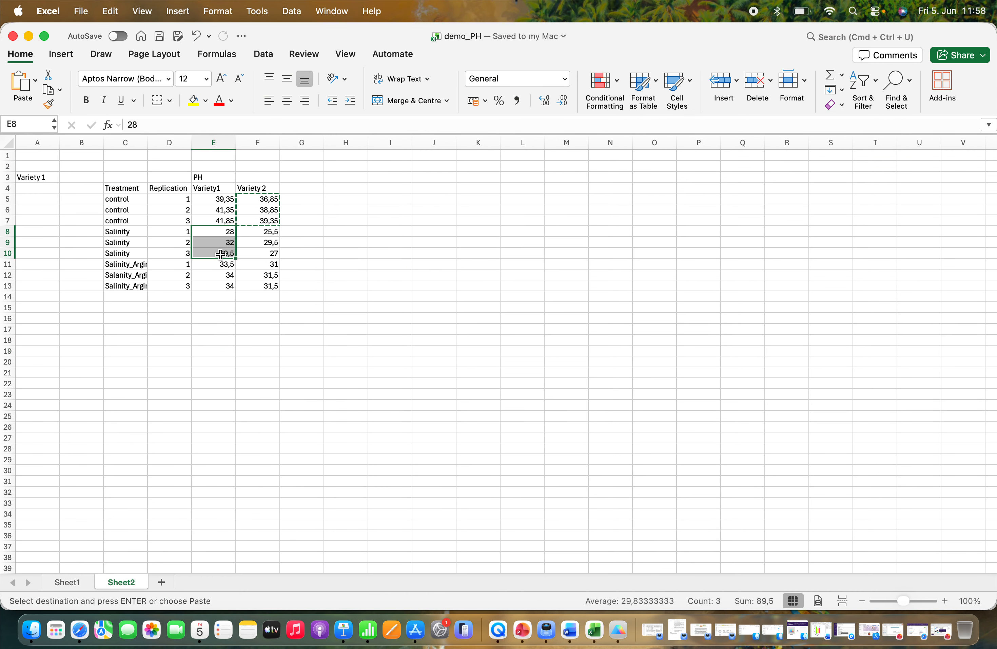
{"action": "left_click", "coordinate": [620, 630]}
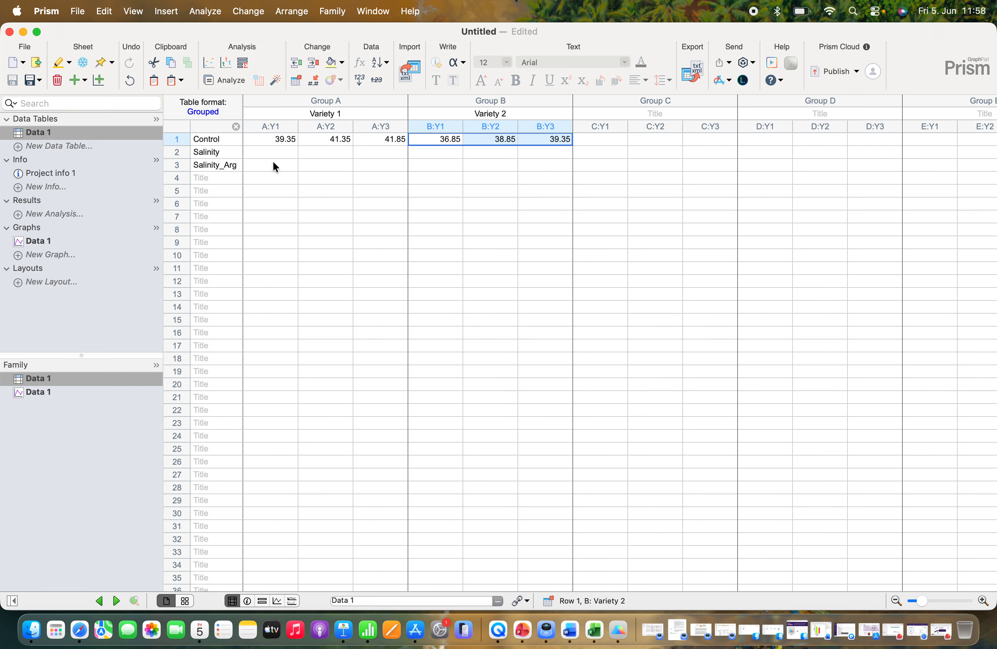
{"action": "left_click", "coordinate": [263, 152]}
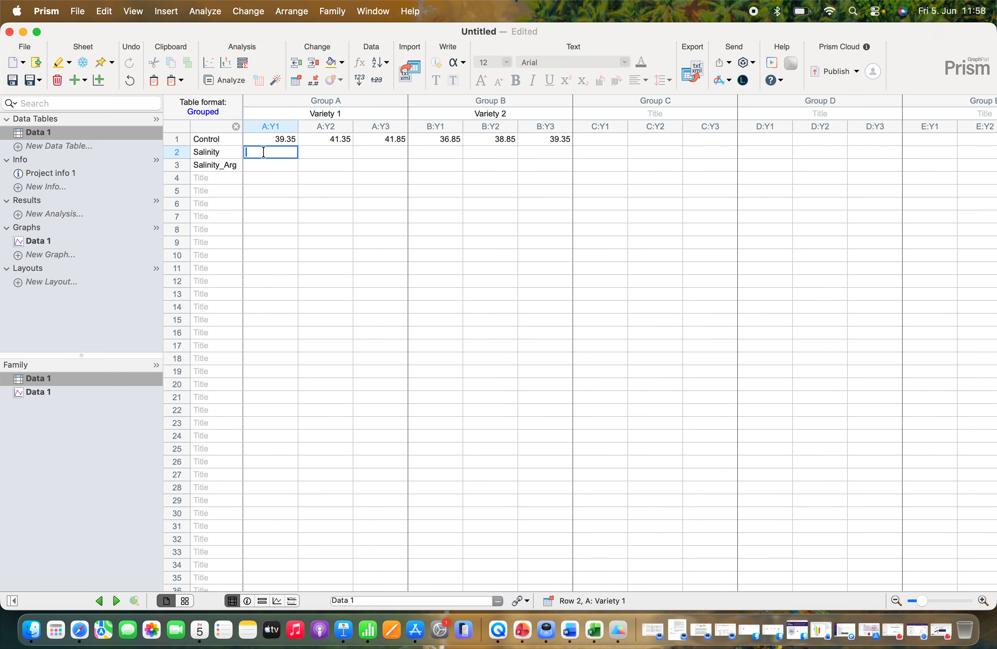
{"action": "key", "text": "super+v"}
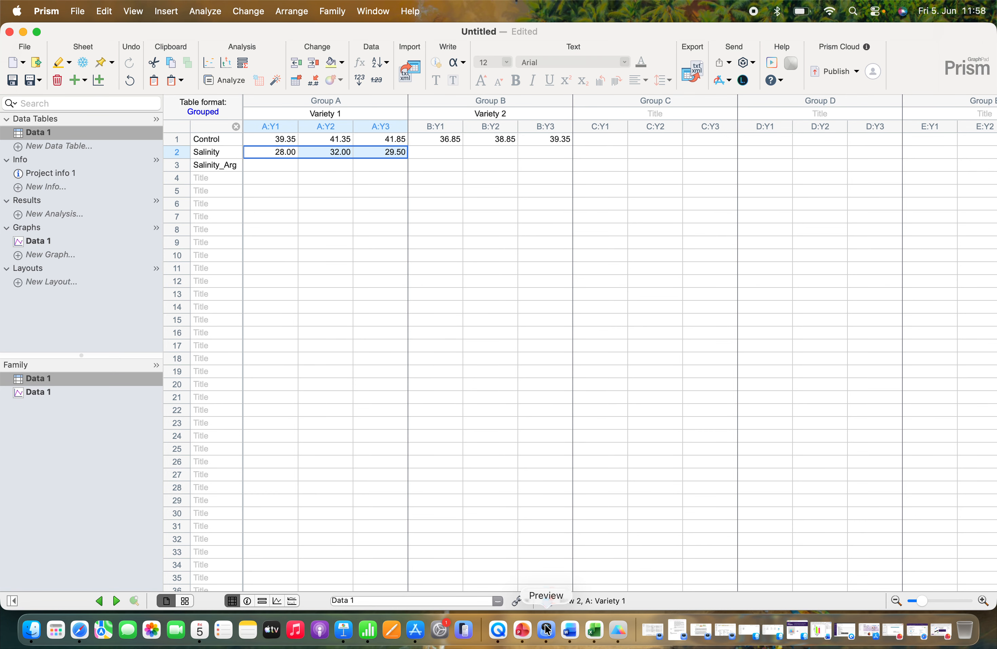
Step: Copy the Variety 2 salinity values F8:F10 from Excel into the Salinity row of Variety 2 in Prism, across Y1 to Y3
{"action": "left_click", "coordinate": [594, 630]}
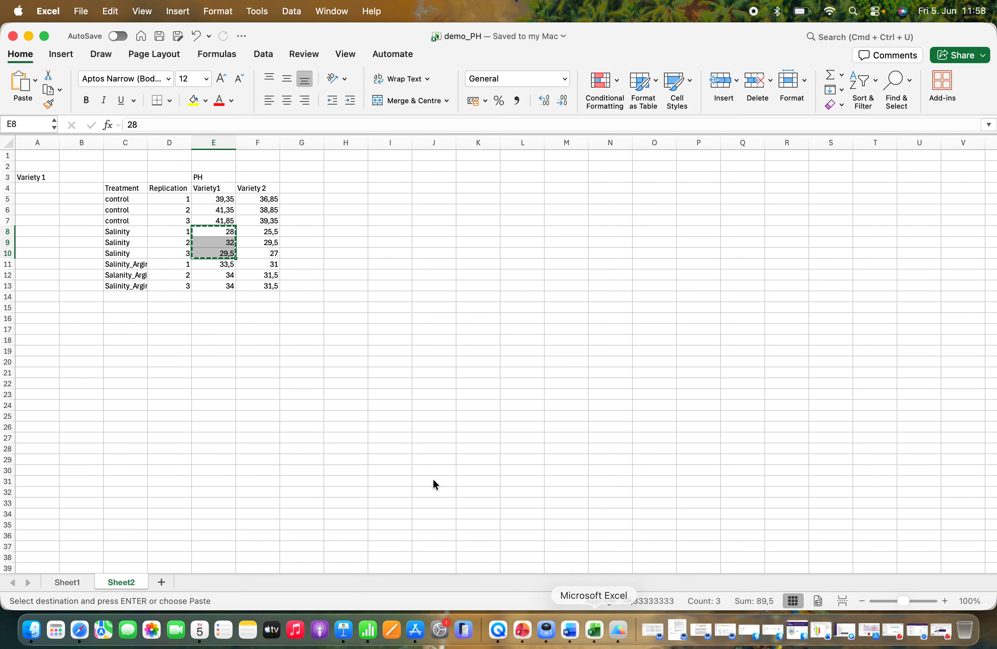
{"action": "left_click", "coordinate": [194, 298]}
{"action": "left_click_drag", "start_coordinate": [254, 232], "coordinate": [258, 249]}
{"action": "key", "text": "super+c"}
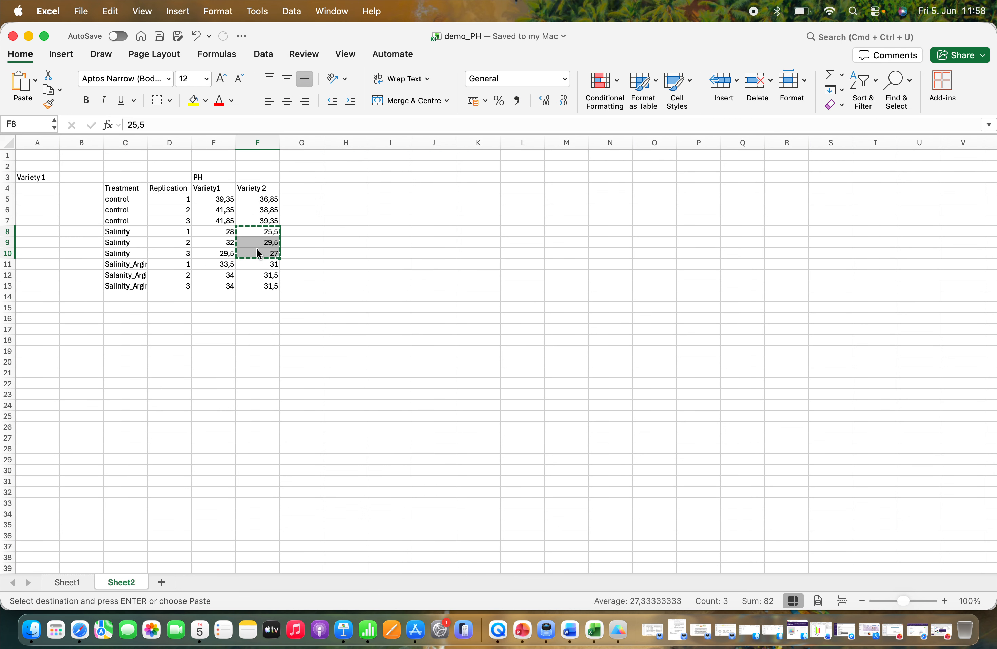
{"action": "left_click", "coordinate": [618, 629]}
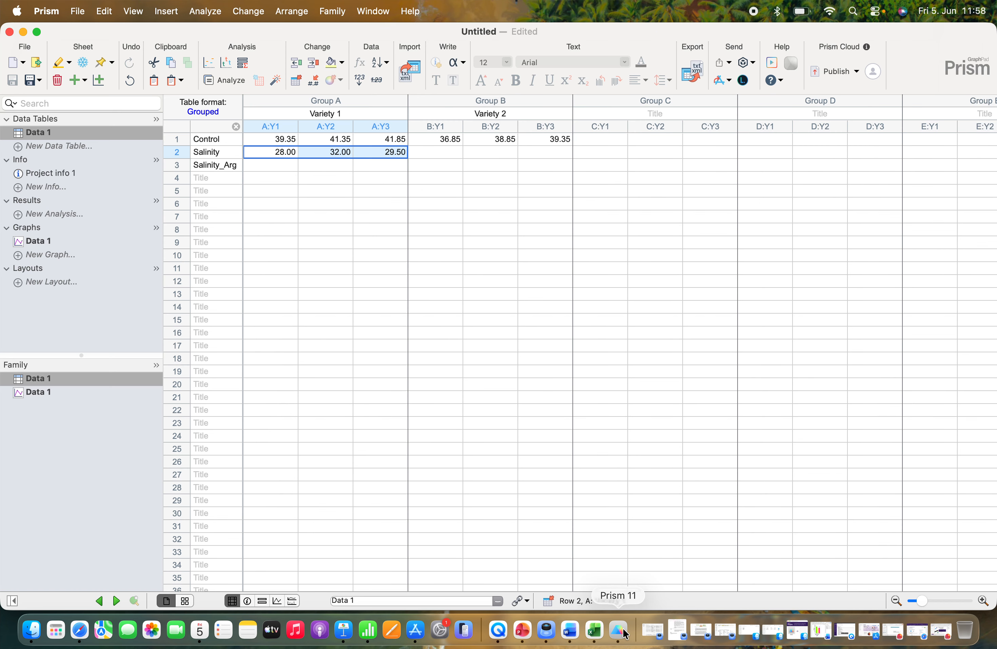
{"action": "left_click", "coordinate": [431, 152]}
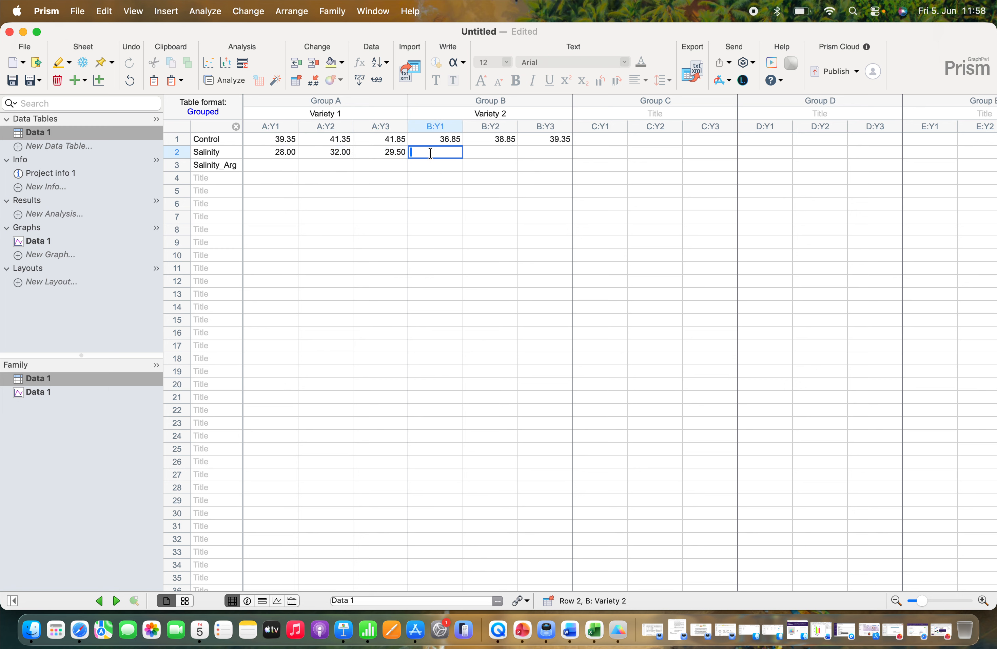
{"action": "key", "text": "super+shift+4"}
{"action": "key", "text": "super+v"}
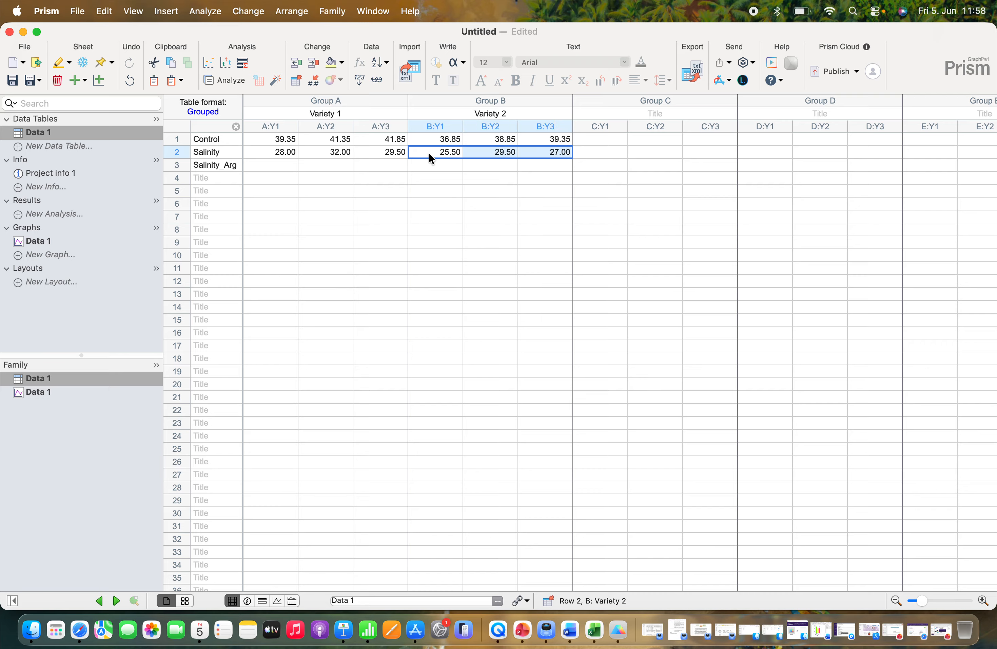
Step: Copy the Variety 1 salinity-arginine values E11:E13 from Excel into the Salinity_Arg row of Variety 1 in Prism, across Y1 to Y3
{"action": "left_click", "coordinate": [595, 630]}
{"action": "left_click", "coordinate": [231, 414]}
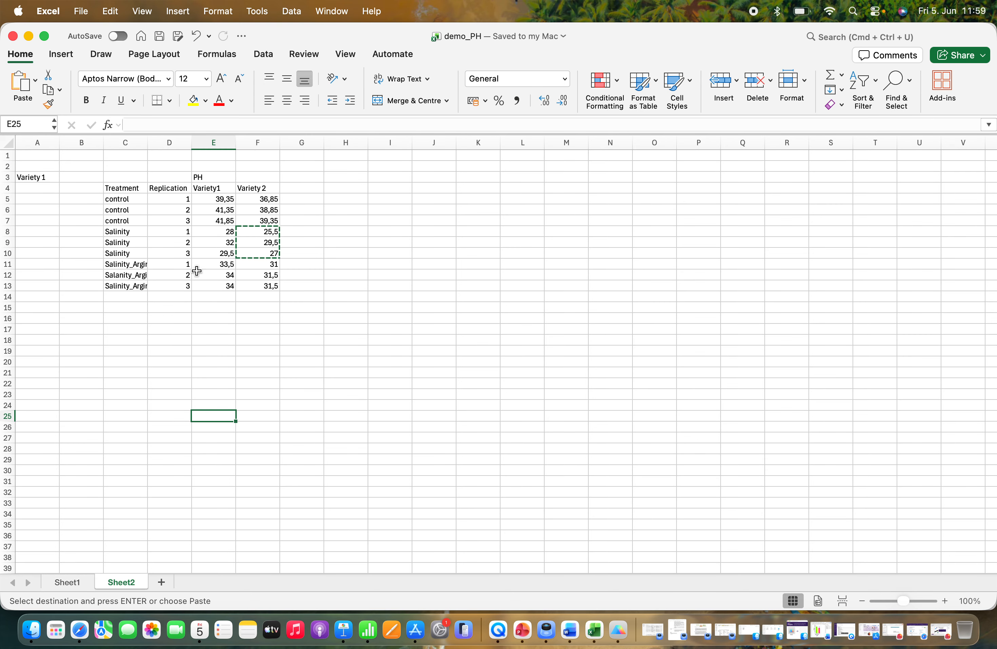
{"action": "left_click_drag", "start_coordinate": [210, 266], "coordinate": [212, 283]}
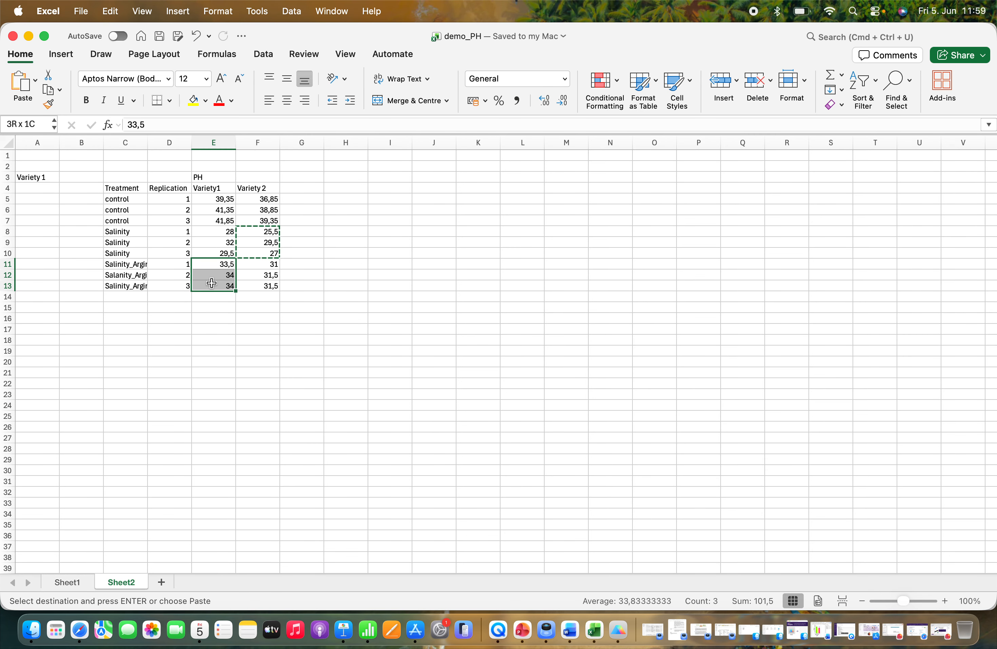
{"action": "key", "text": "super+c"}
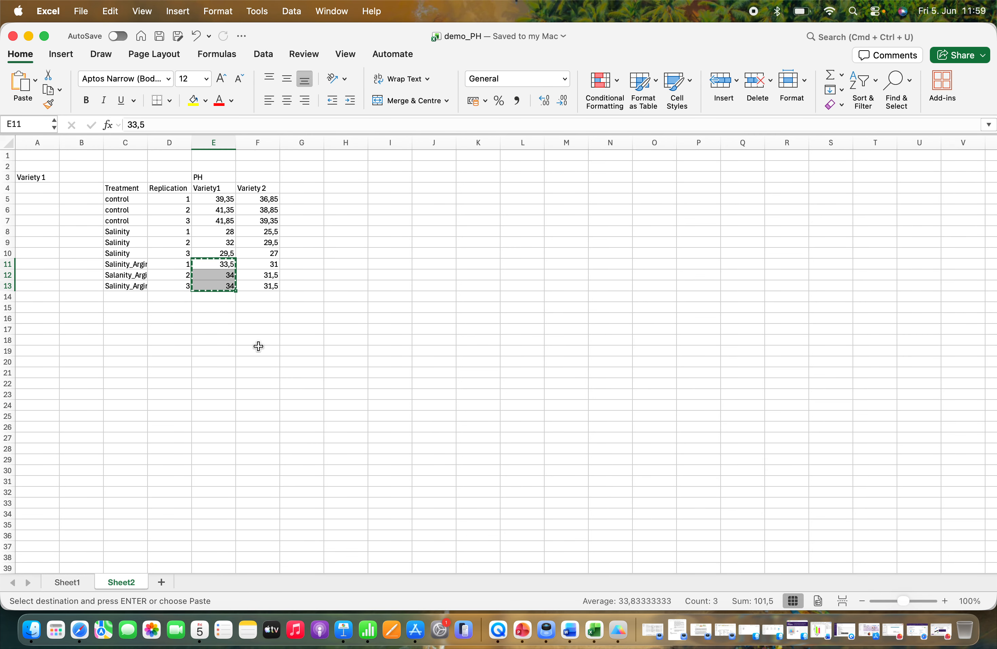
{"action": "left_click", "coordinate": [622, 635]}
{"action": "left_click", "coordinate": [263, 164]}
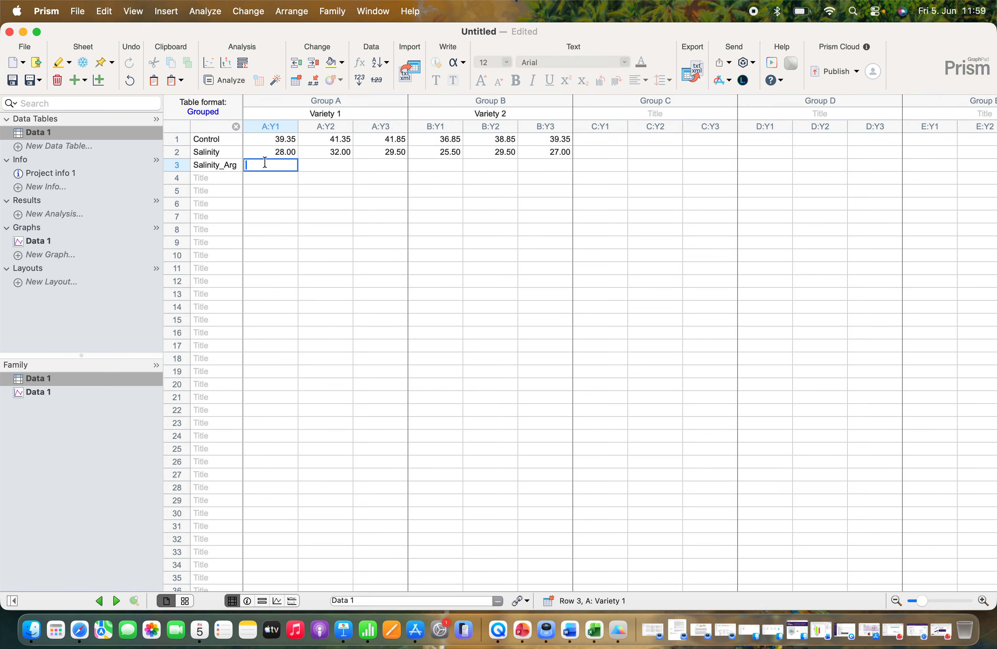
{"action": "key", "text": "super+v"}
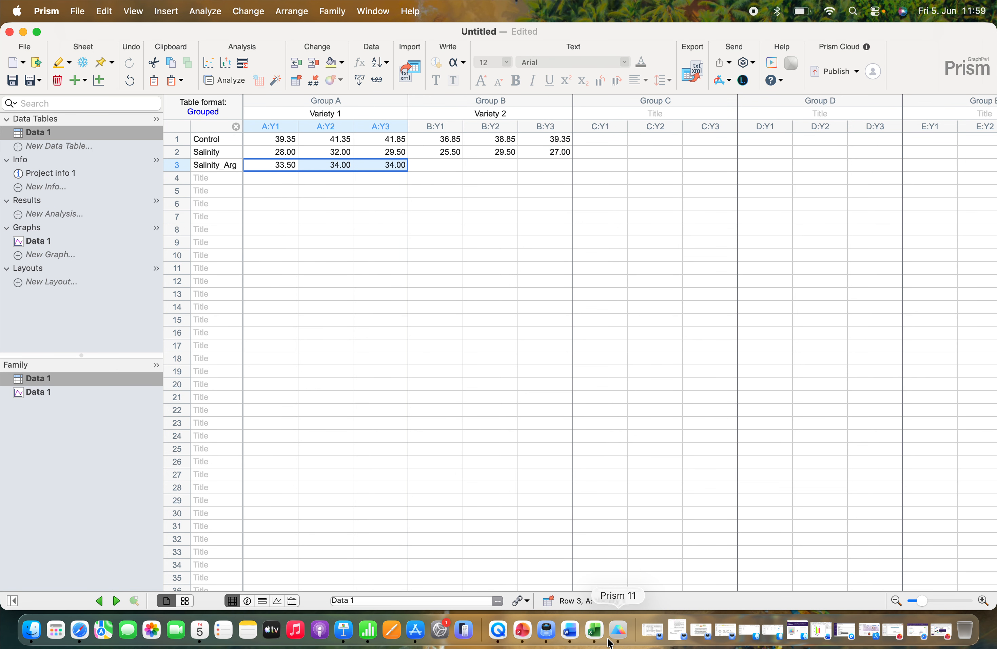
Step: Copy the Variety 2 salinity-arginine values F11:F13 from Excel into the Salinity_Arg row of Variety 2 in Prism, across Y1 to Y3
{"action": "left_click", "coordinate": [594, 634]}
{"action": "left_click", "coordinate": [223, 407]}
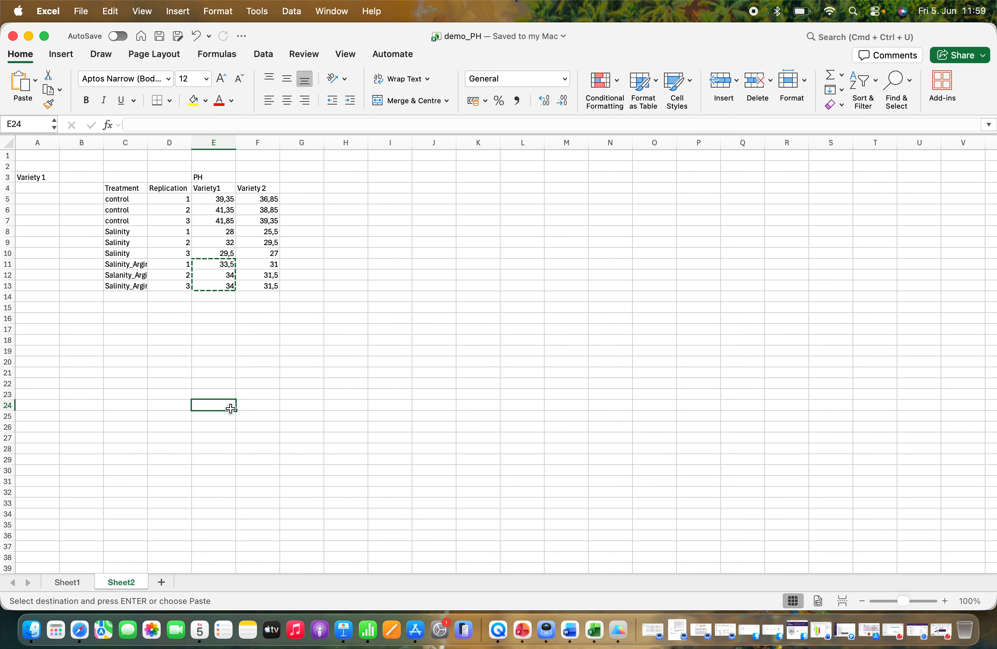
{"action": "left_click_drag", "start_coordinate": [262, 264], "coordinate": [262, 285]}
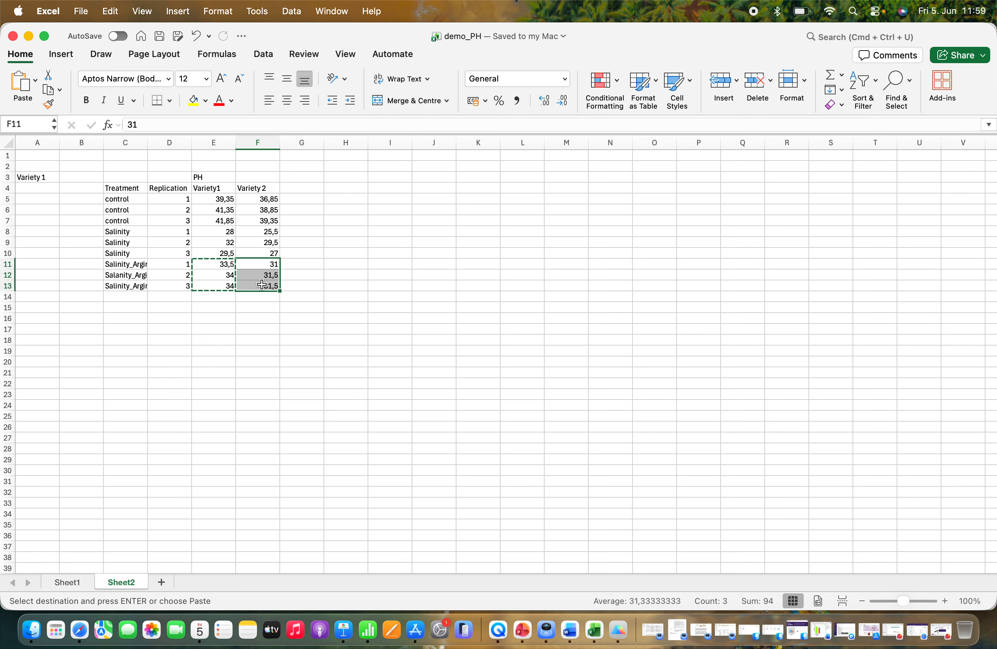
{"action": "left_click", "coordinate": [619, 630]}
{"action": "left_click", "coordinate": [435, 166]}
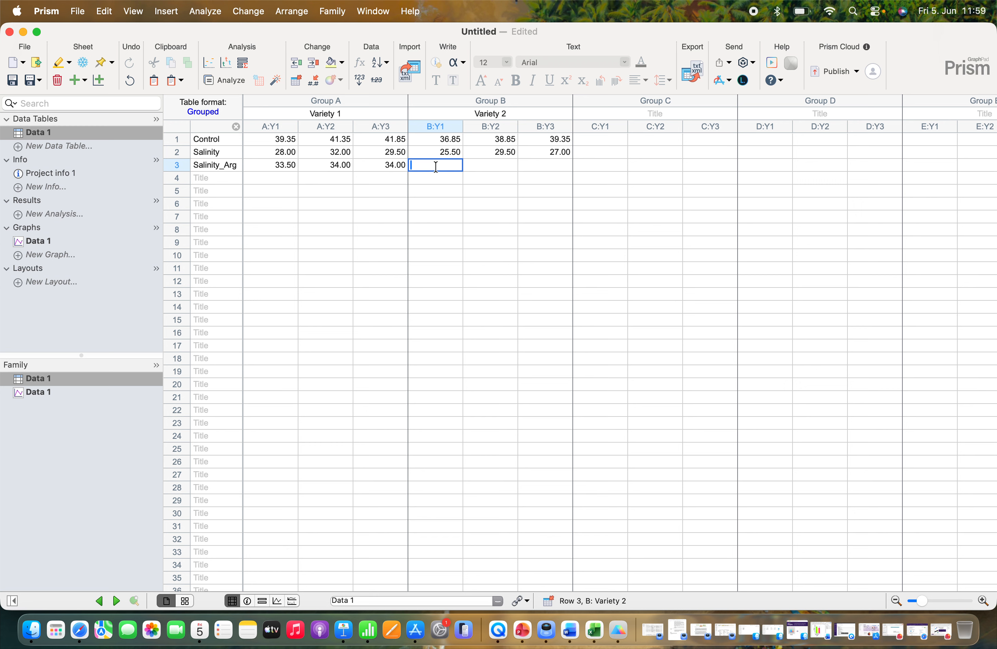
{"action": "key", "text": "super+v"}
{"action": "left_click", "coordinate": [477, 257]}
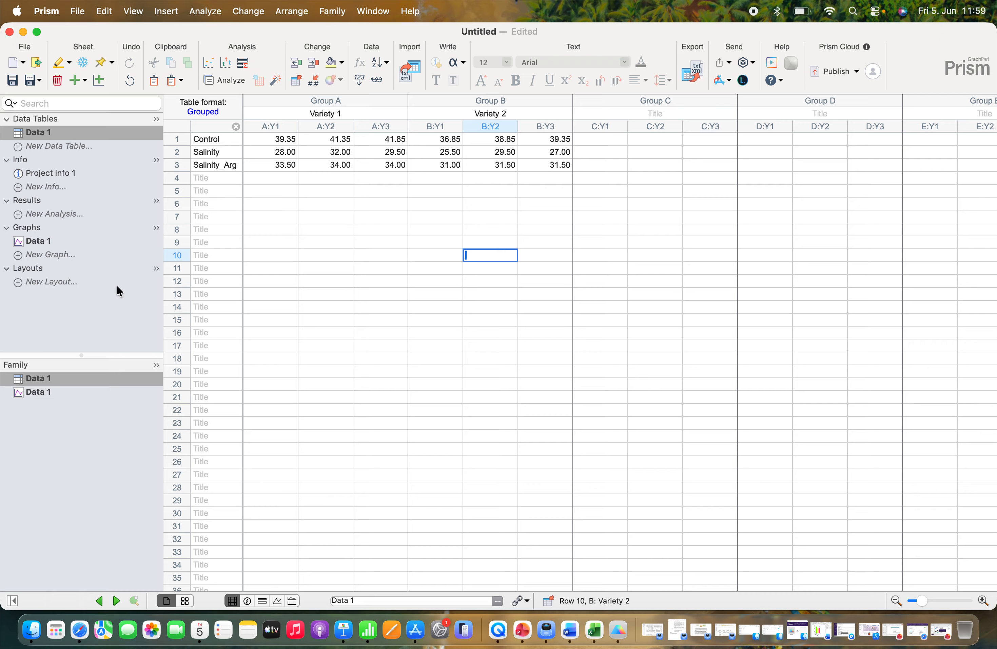
Step: Create the Data 1 graph as a grouped summary-data interleaved bar graph plotting mean with SEM
{"action": "left_click", "coordinate": [31, 239]}
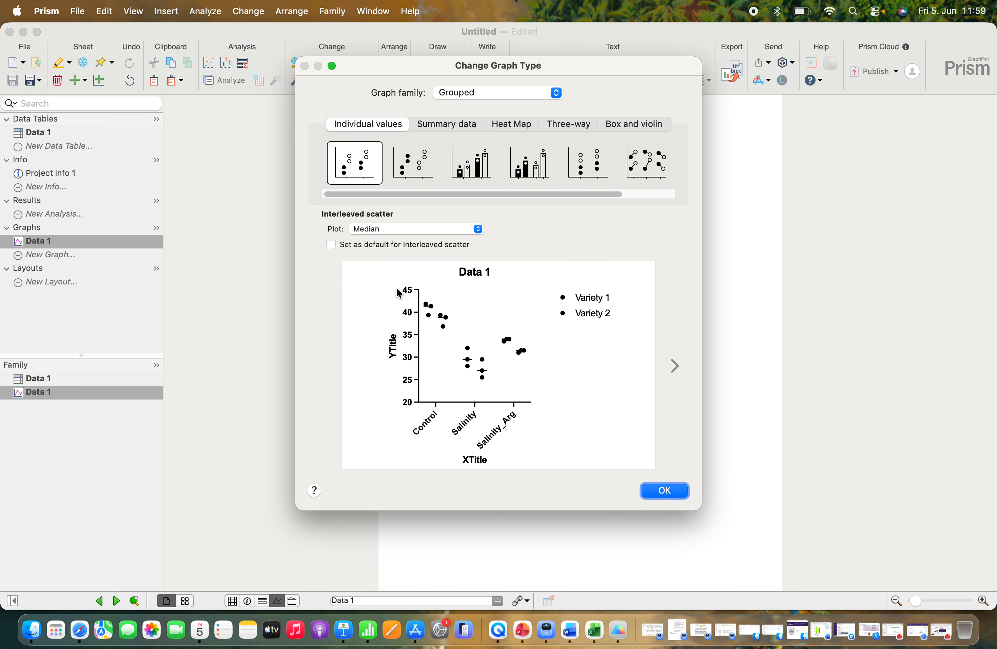
{"action": "left_click", "coordinate": [408, 228]}
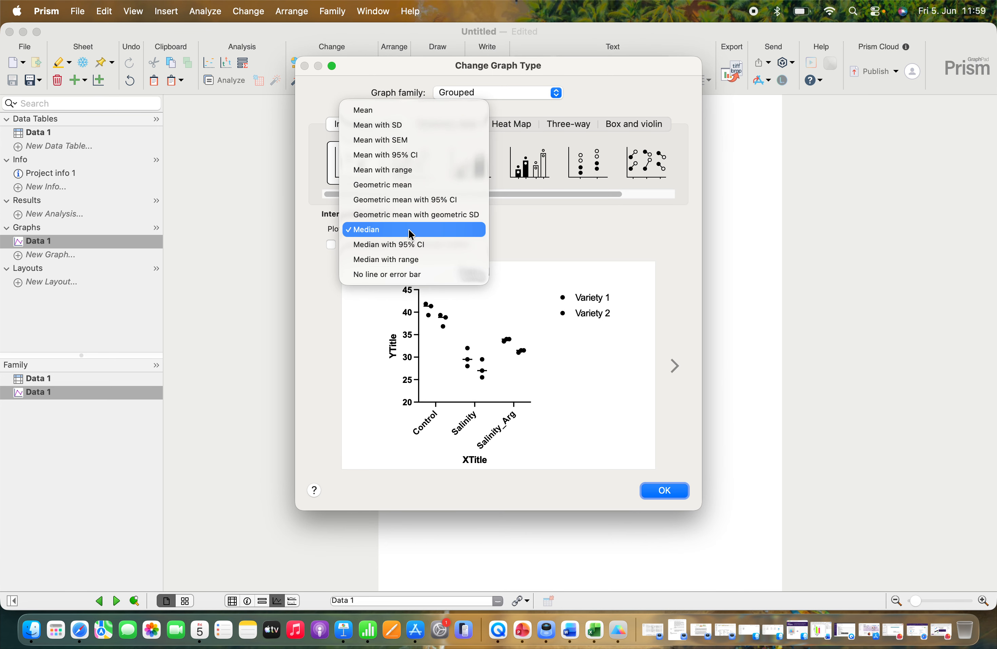
{"action": "left_click", "coordinate": [403, 140]}
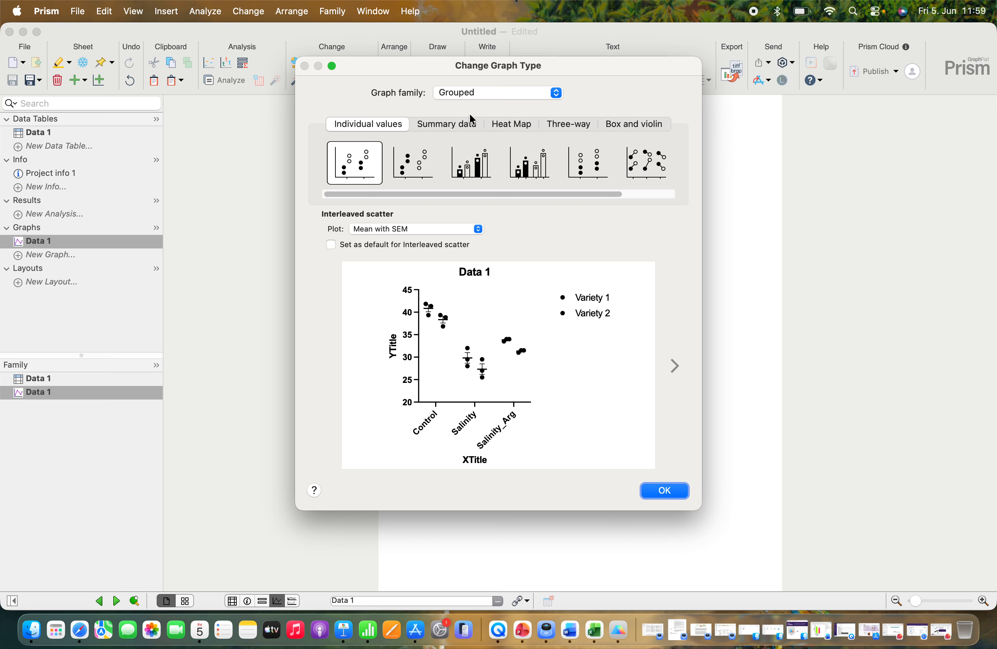
{"action": "left_click", "coordinate": [466, 127]}
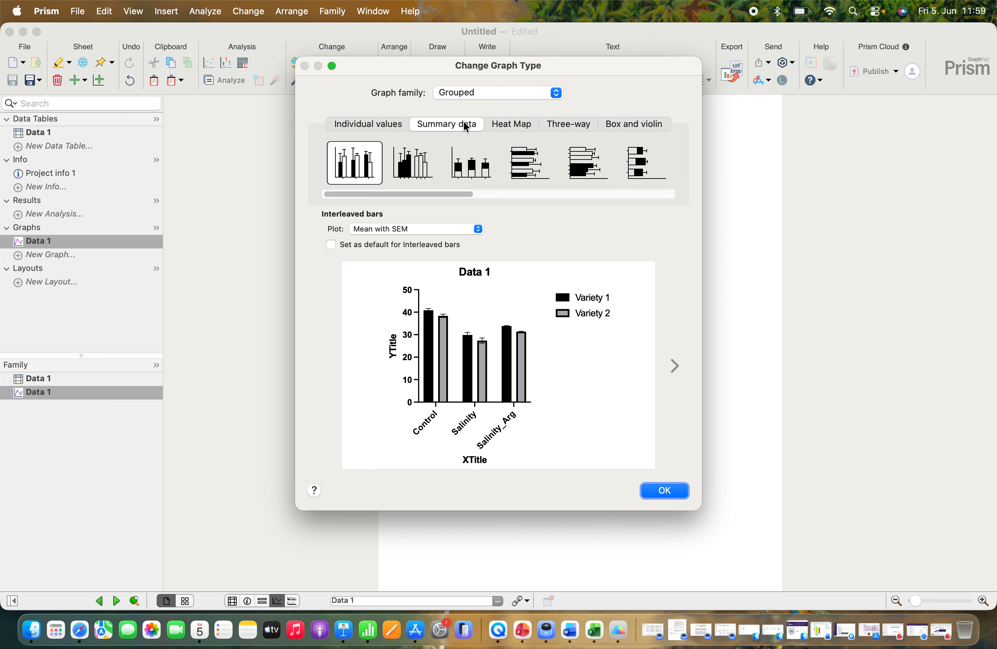
{"action": "left_click", "coordinate": [406, 168]}
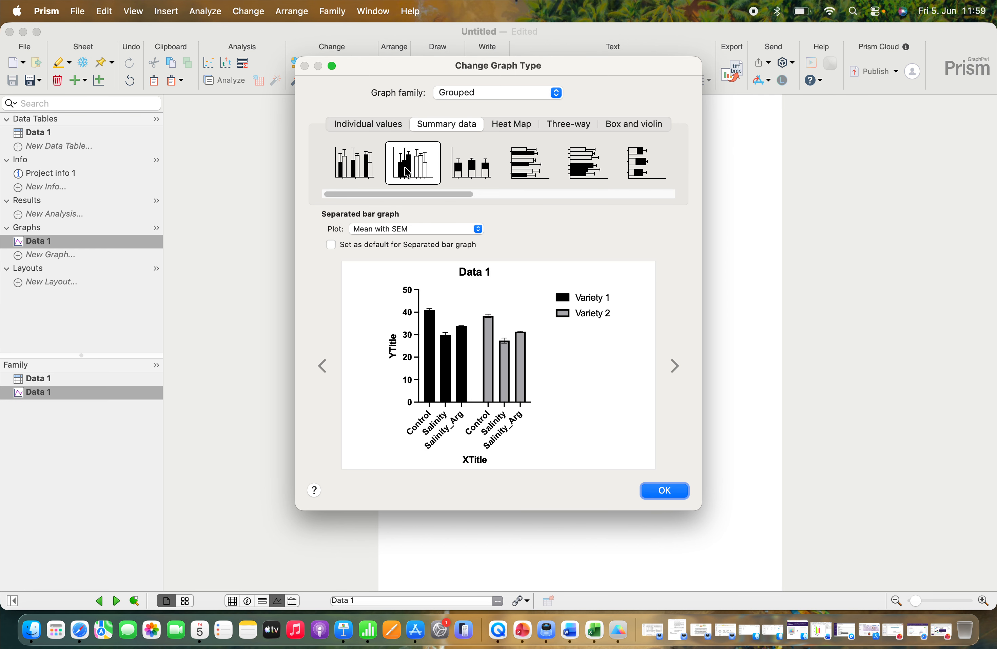
{"action": "left_click", "coordinate": [356, 173]}
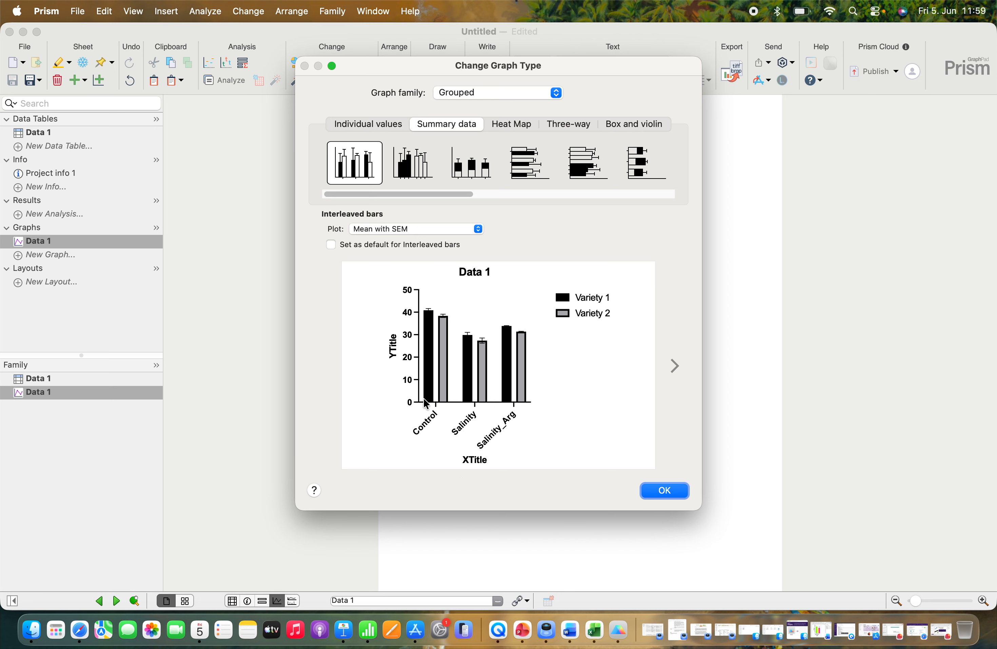
{"action": "left_click", "coordinate": [663, 490]}
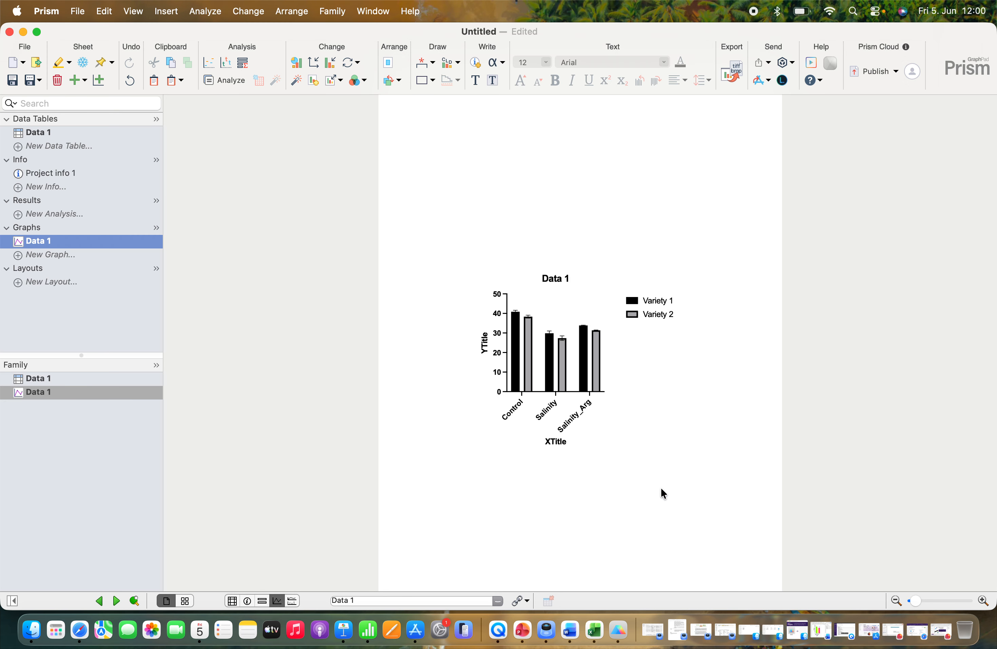
Step: Delete the graph's main title and set the Y-axis title to "plant height (cm)"
{"action": "double_click", "coordinate": [557, 278]}
{"action": "key", "text": "BackSpace"}
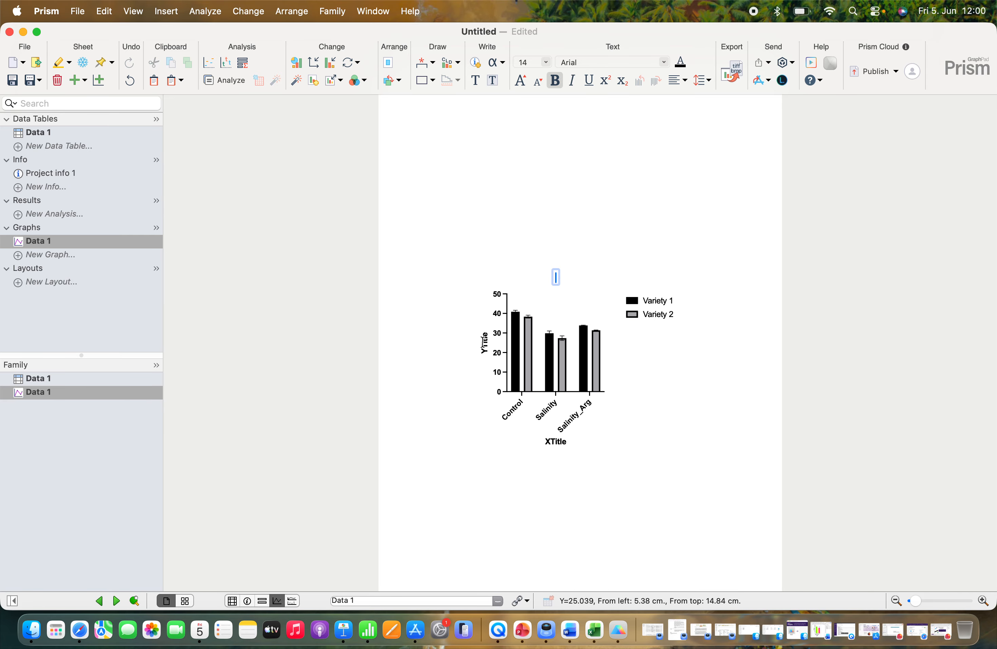
{"action": "double_click", "coordinate": [483, 342]}
{"action": "type", "text": "Pl"}
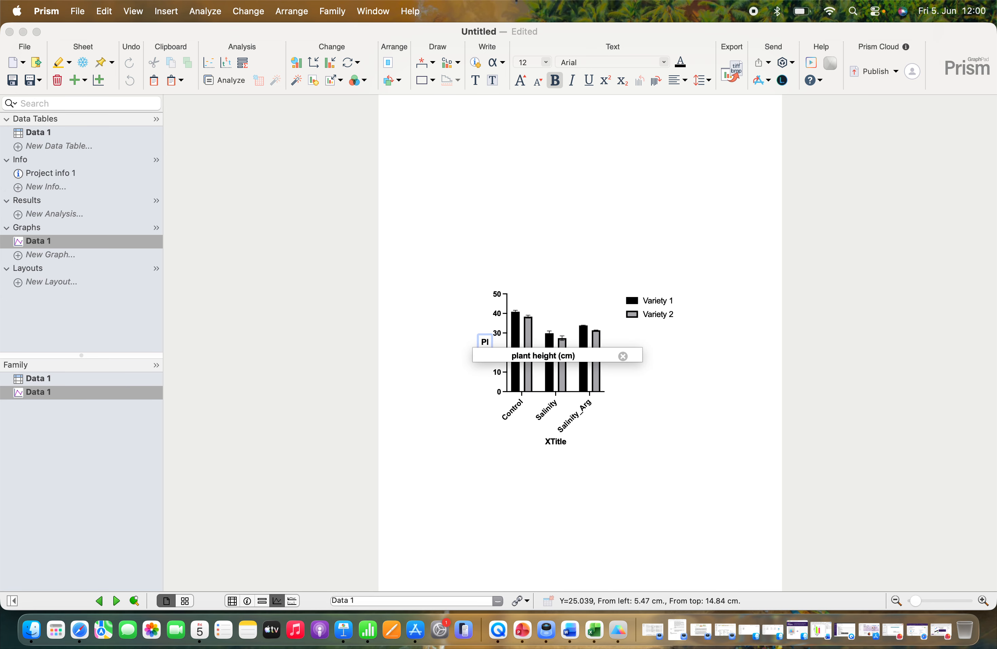
{"action": "type", "text": "ant height"}
{"action": "left_click", "coordinate": [525, 357]}
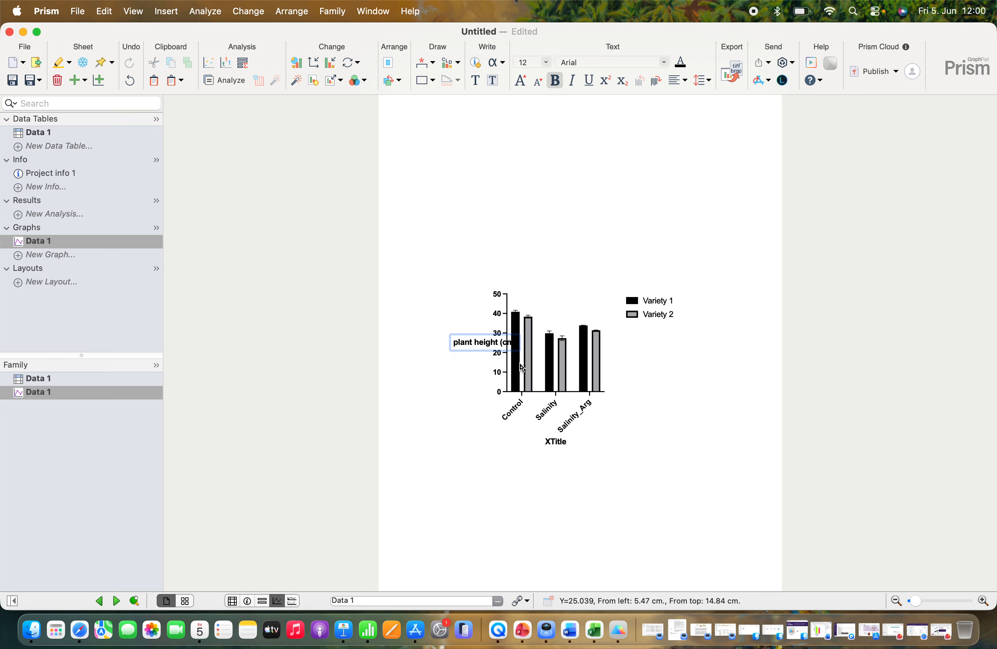
{"action": "left_click", "coordinate": [488, 433]}
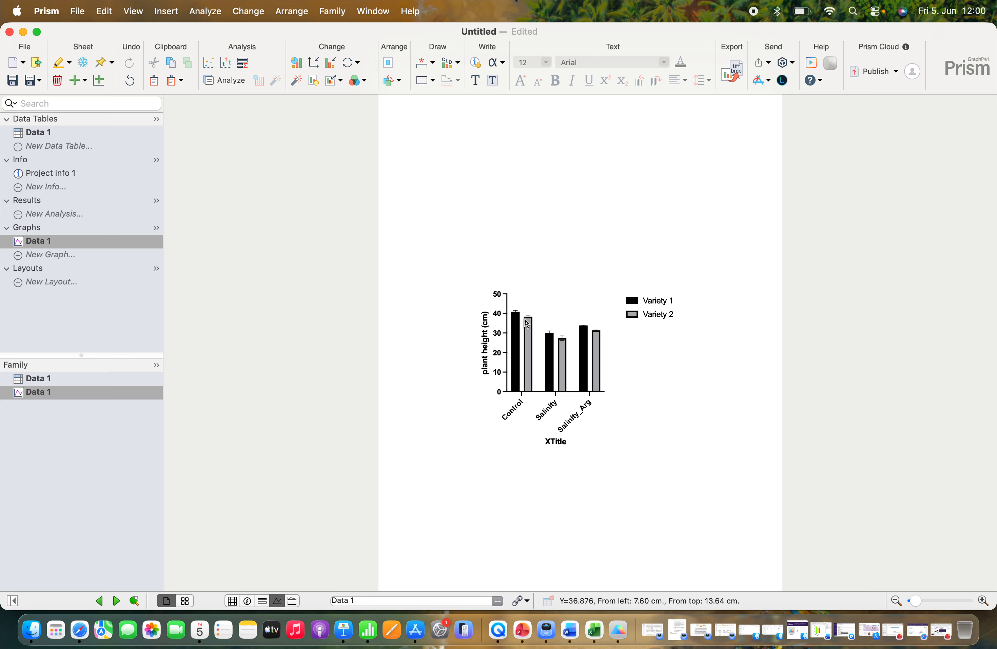
Step: Arrange the Variety 1 and Variety 2 legend entries side by side in one row above the Salinity_Arg bars
{"action": "mouse_move", "coordinate": [519, 344]}
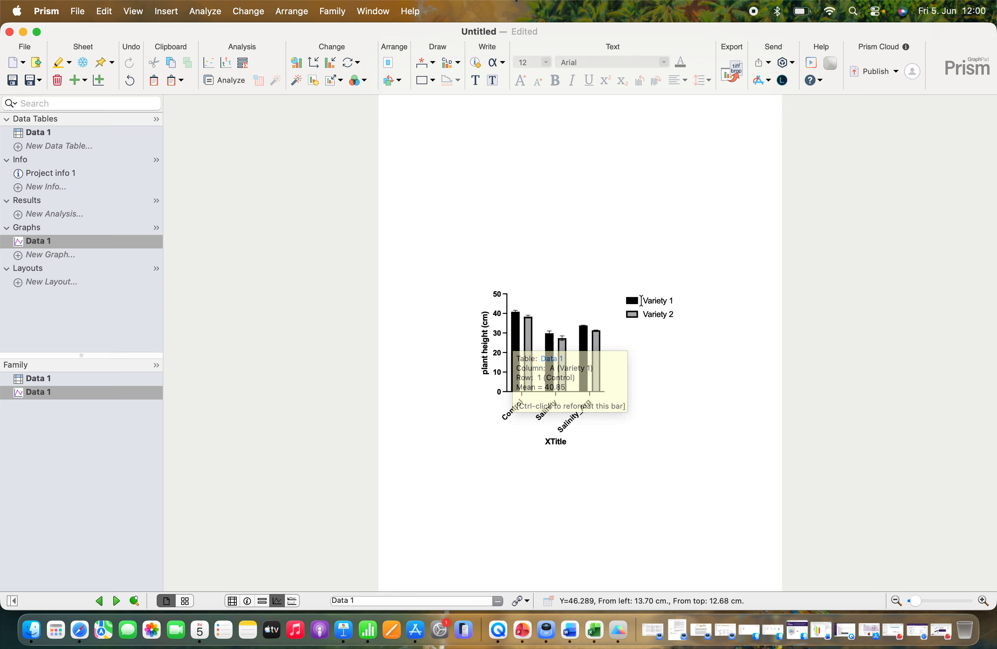
{"action": "mouse_move", "coordinate": [635, 303]}
{"action": "left_mouse_down"}
{"action": "mouse_move", "coordinate": [578, 303]}
{"action": "mouse_move", "coordinate": [631, 312]}
{"action": "mouse_move", "coordinate": [652, 304]}
{"action": "left_mouse_up"}
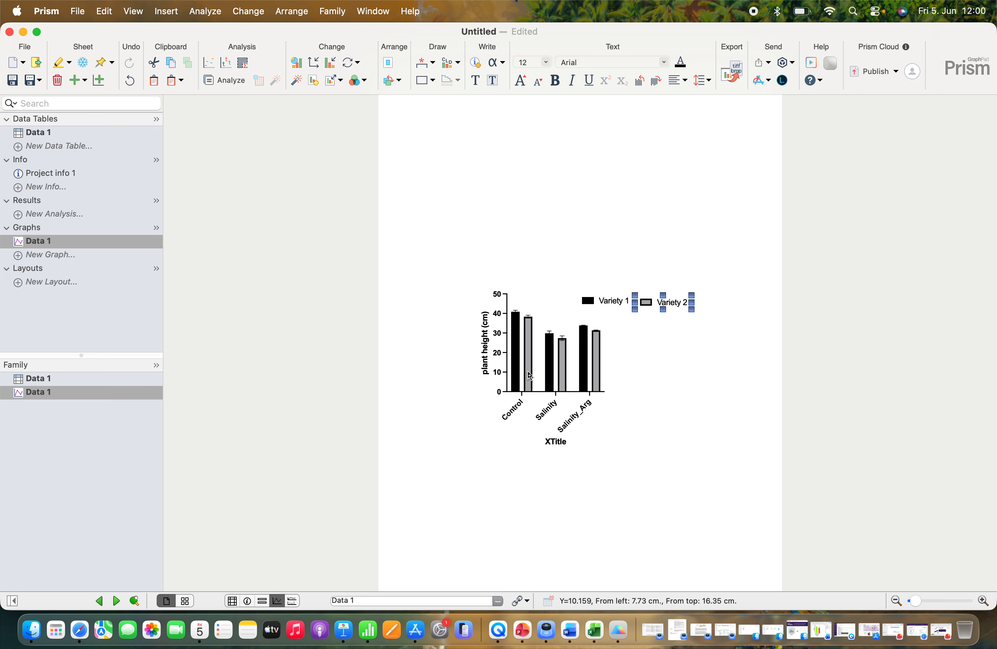
{"action": "mouse_move", "coordinate": [530, 375]}
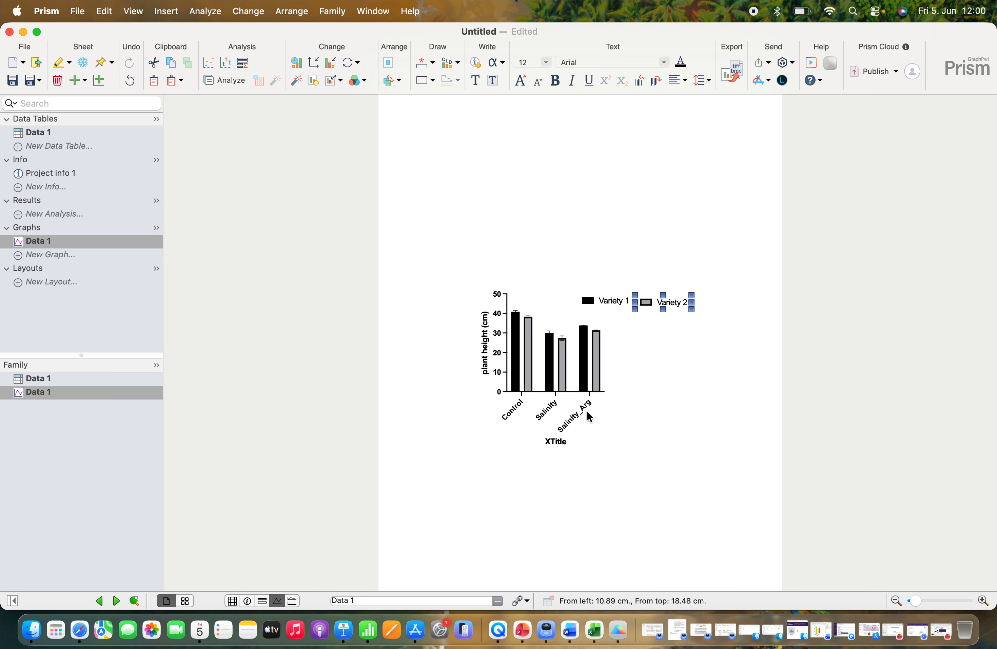
Step: Format the Variety 1 bars with a Sea Foam green fill and no border
{"action": "left_click", "coordinate": [520, 359]}
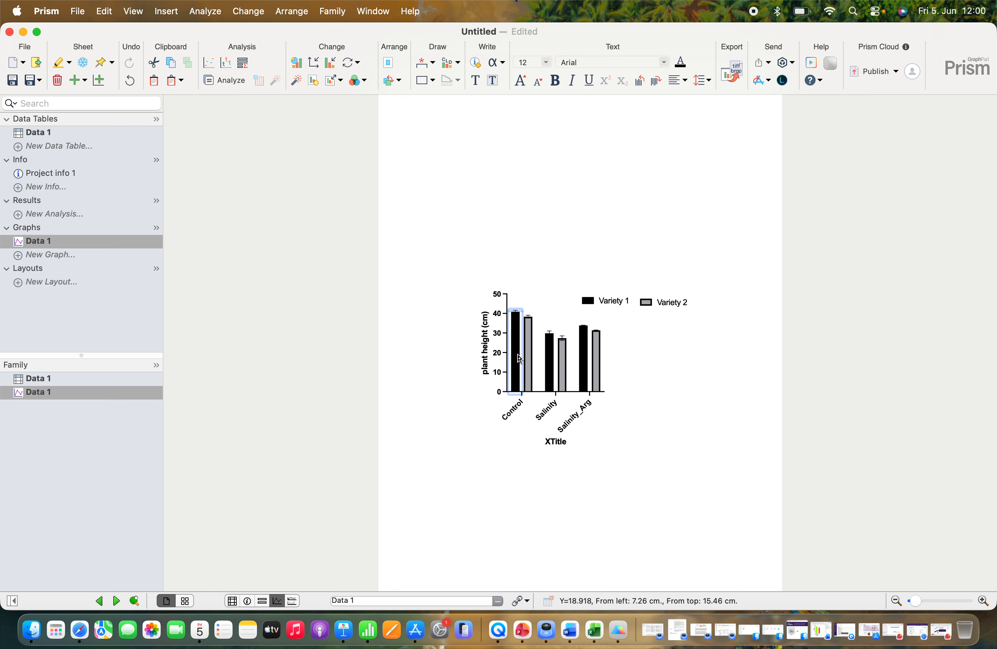
{"action": "double_click", "coordinate": [520, 359]}
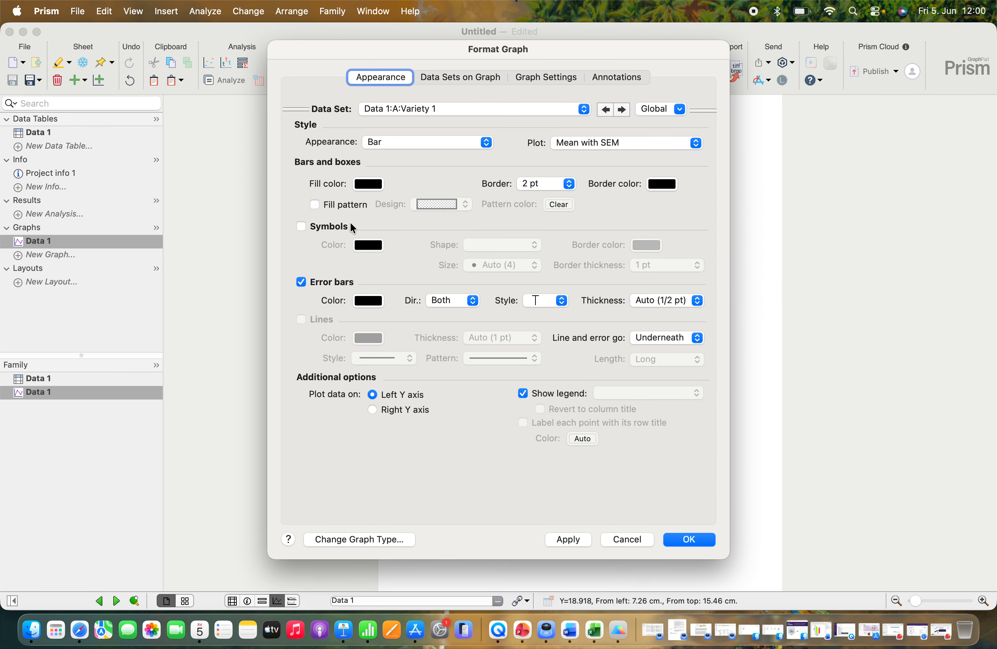
{"action": "left_click", "coordinate": [366, 184]}
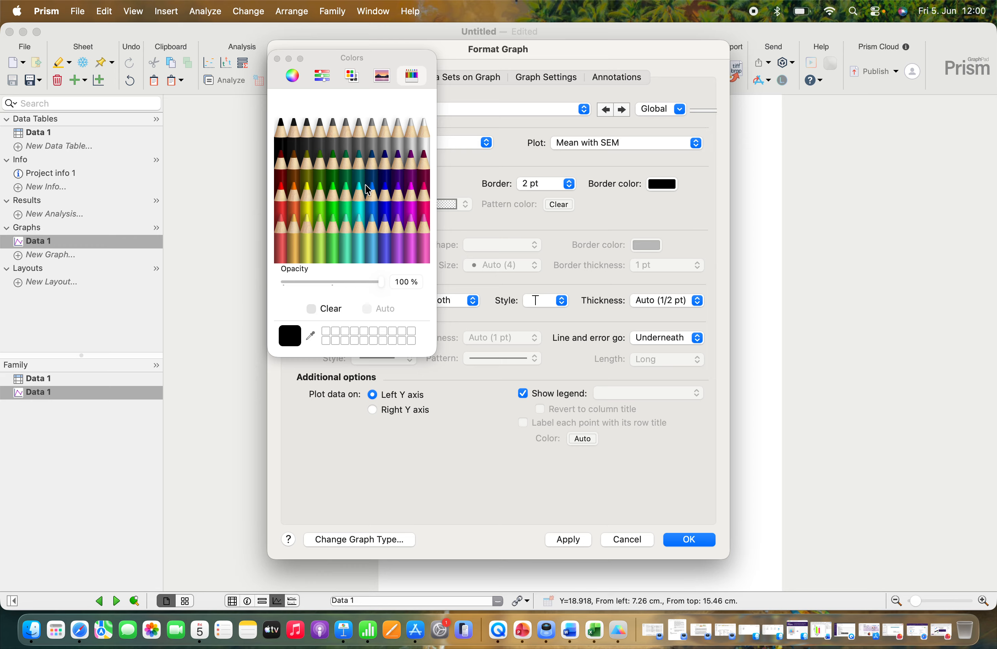
{"action": "left_click", "coordinate": [345, 192]}
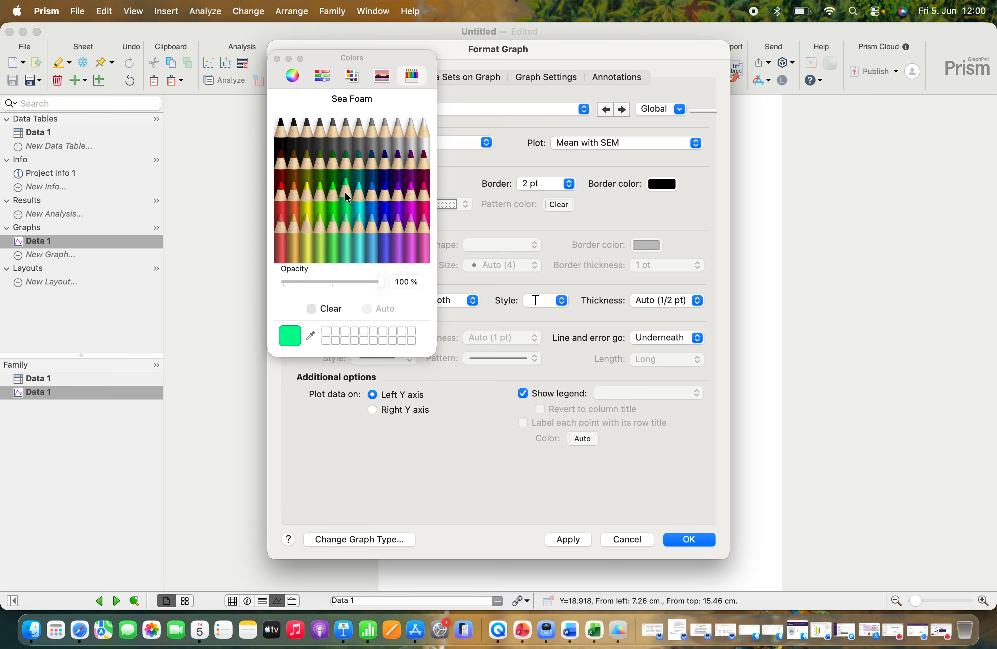
{"action": "left_click", "coordinate": [546, 184]}
{"action": "left_click", "coordinate": [535, 114]}
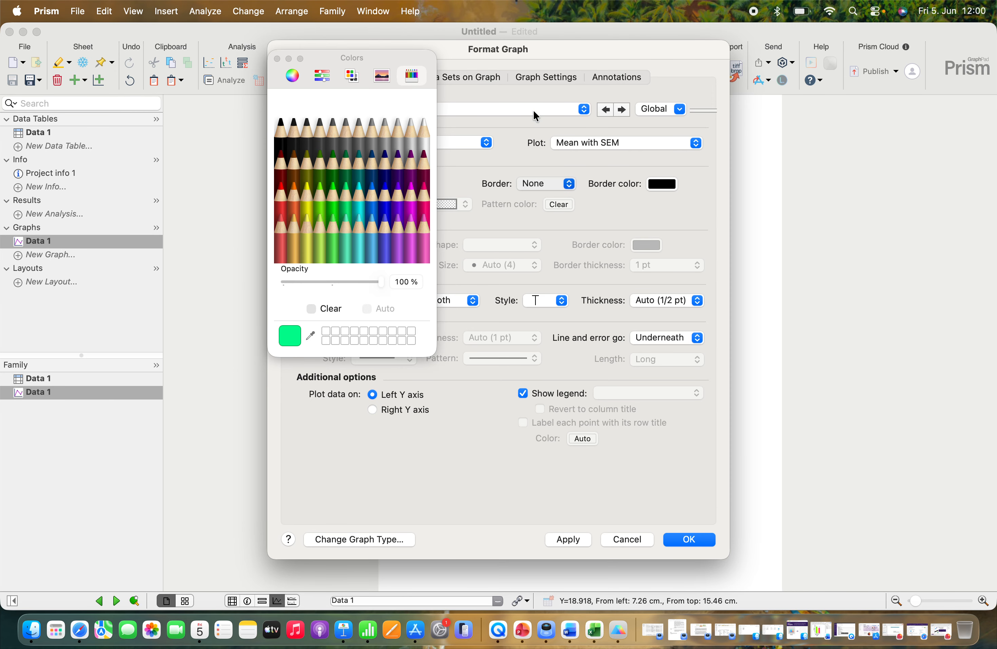
{"action": "left_click", "coordinate": [701, 535]}
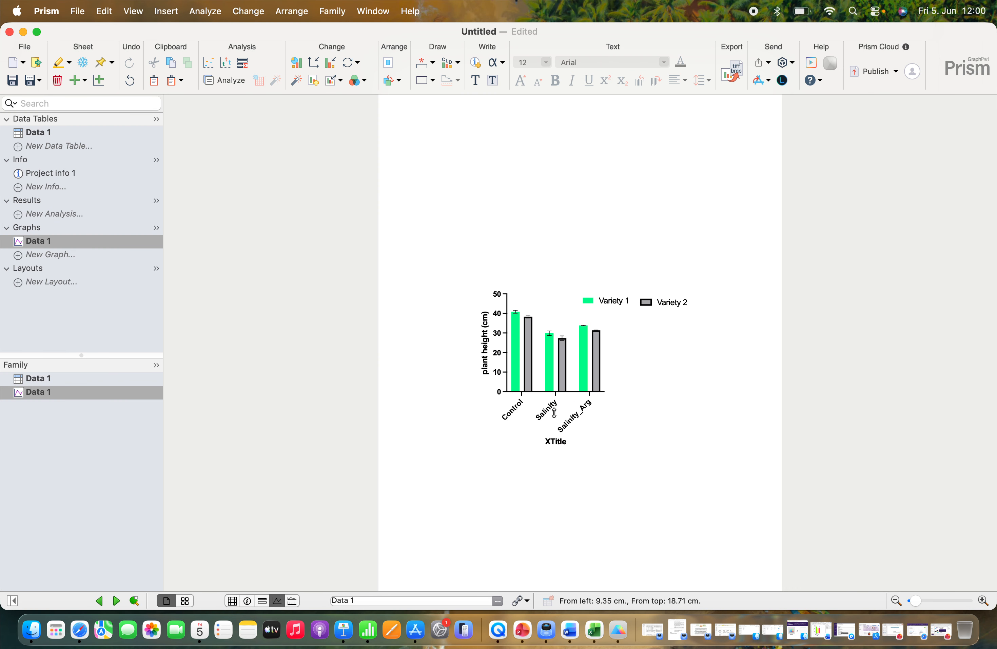
Step: Format the Variety 2 bars with a red fill and no border
{"action": "double_click", "coordinate": [529, 370]}
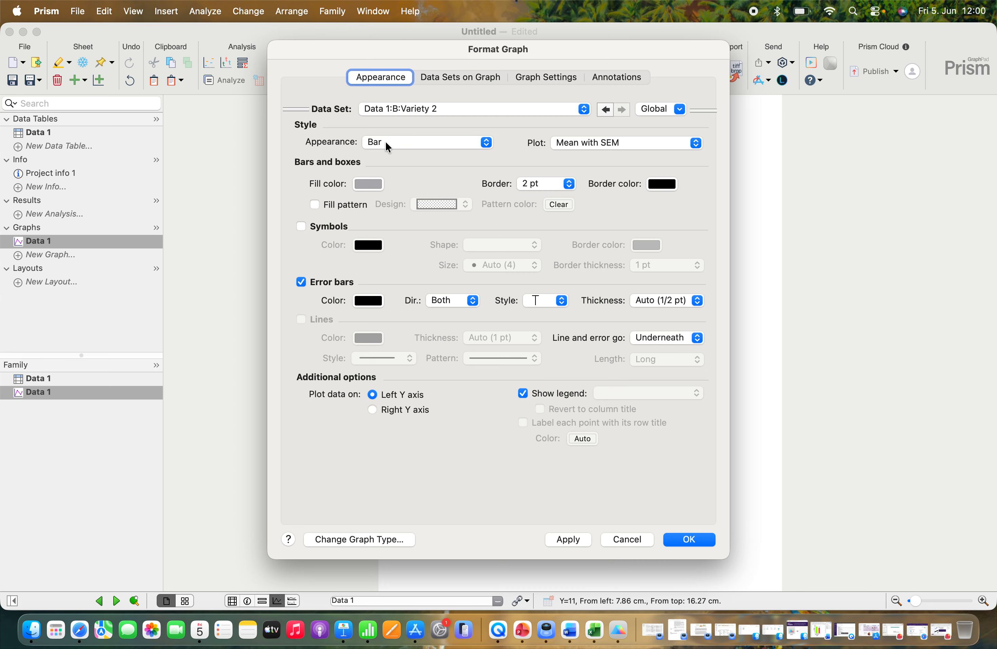
{"action": "left_click", "coordinate": [366, 184]}
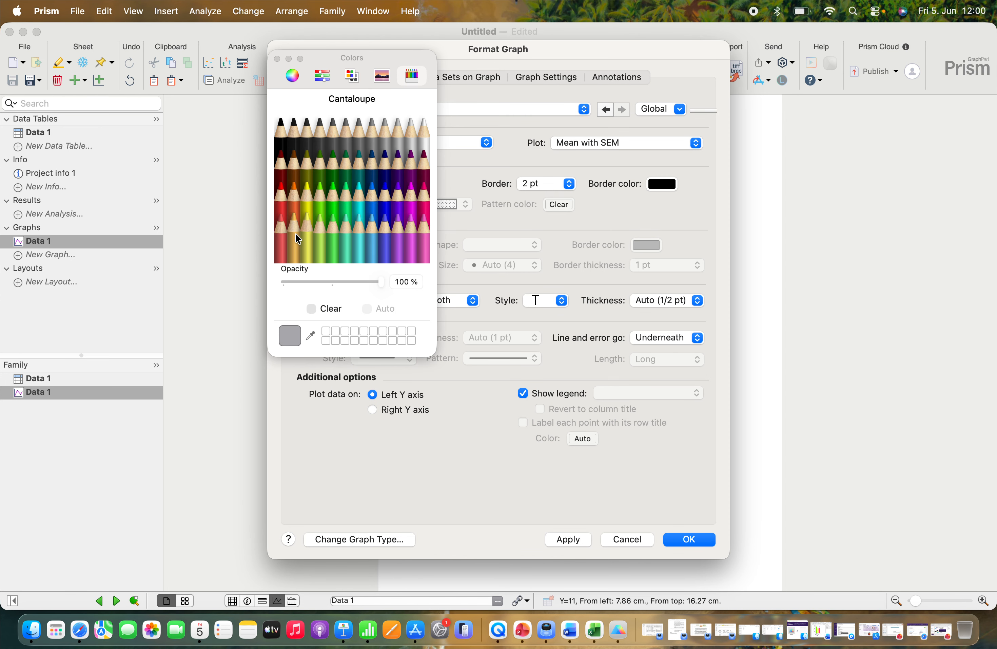
{"action": "left_click", "coordinate": [282, 204]}
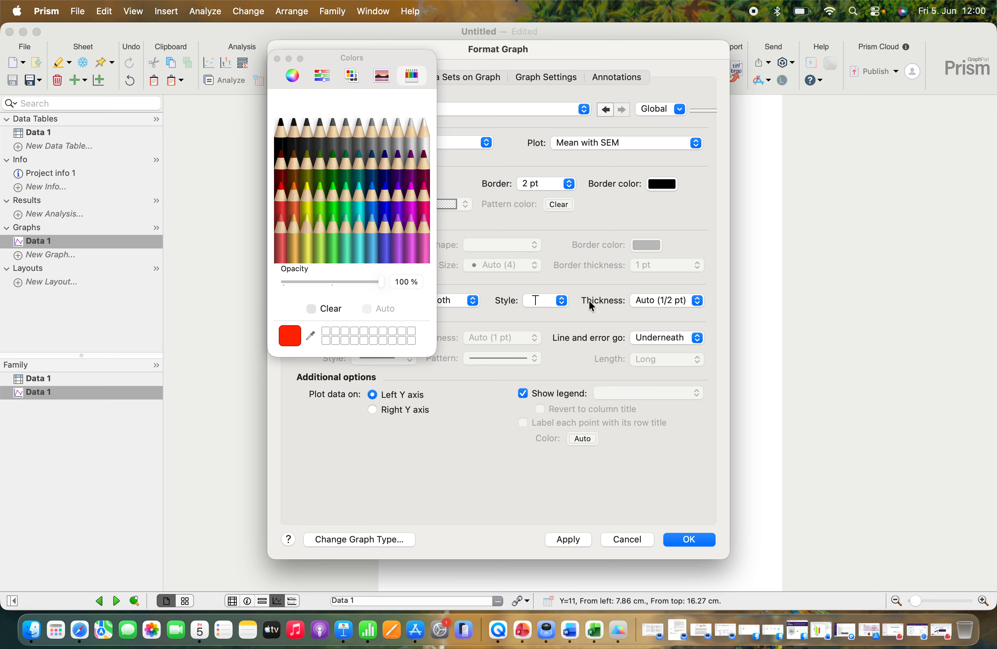
{"action": "left_click", "coordinate": [569, 183]}
{"action": "left_click", "coordinate": [537, 121]}
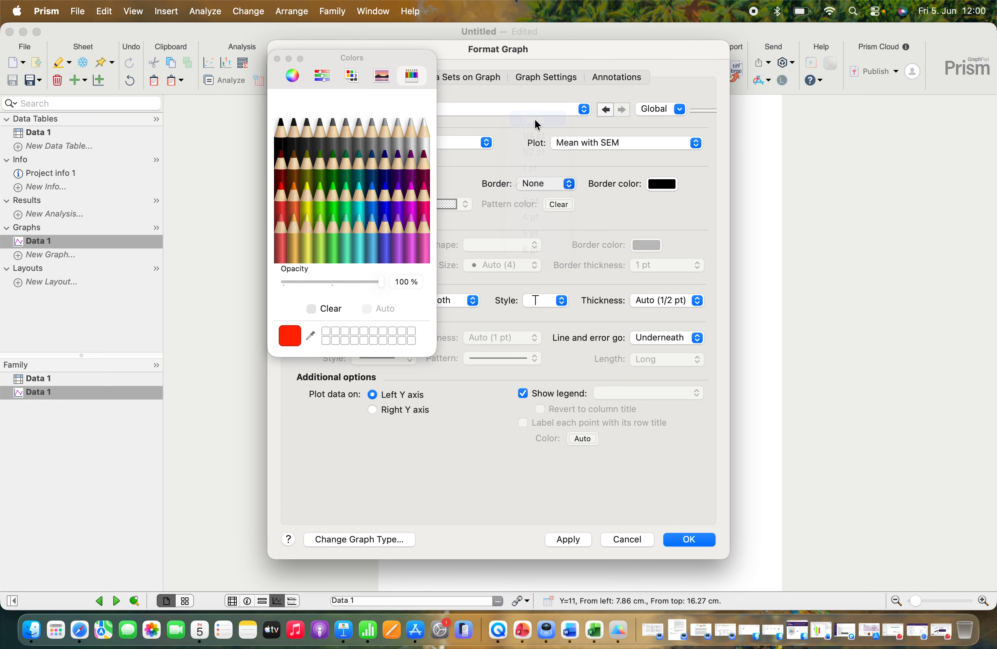
{"action": "left_click", "coordinate": [689, 537]}
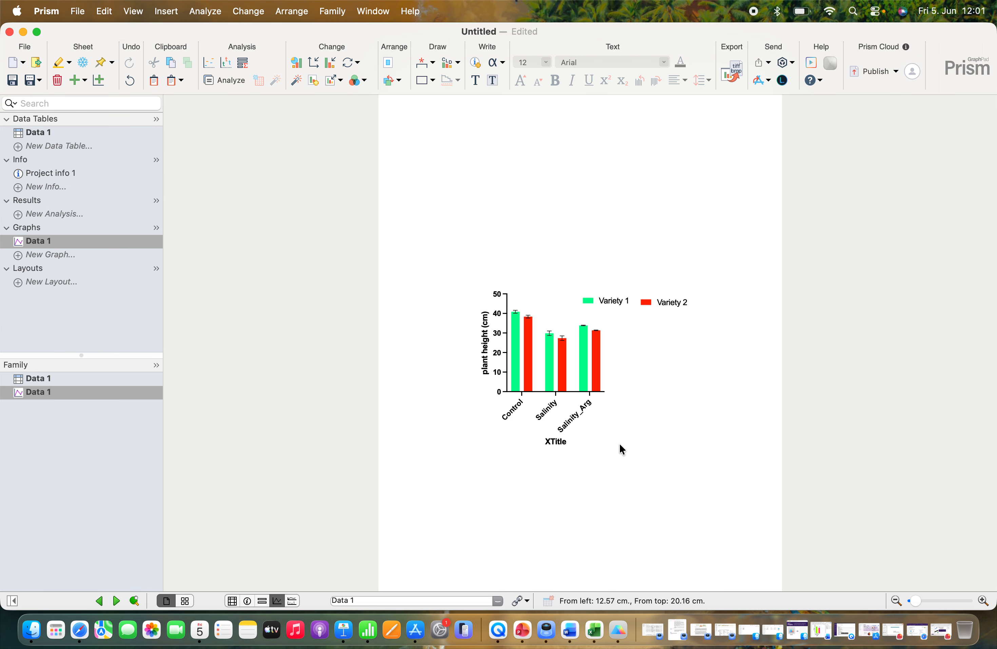
Step: Set the bar spacing between adjacent data to 10% and adjust the additional gap between groups
{"action": "double_click", "coordinate": [523, 371]}
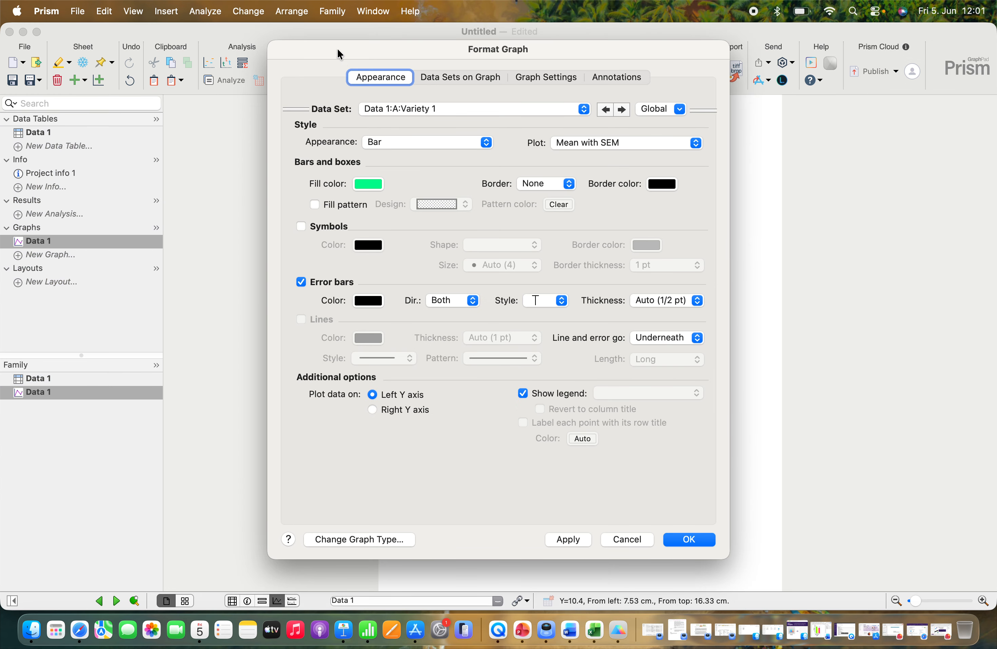
{"action": "left_click", "coordinate": [532, 80]}
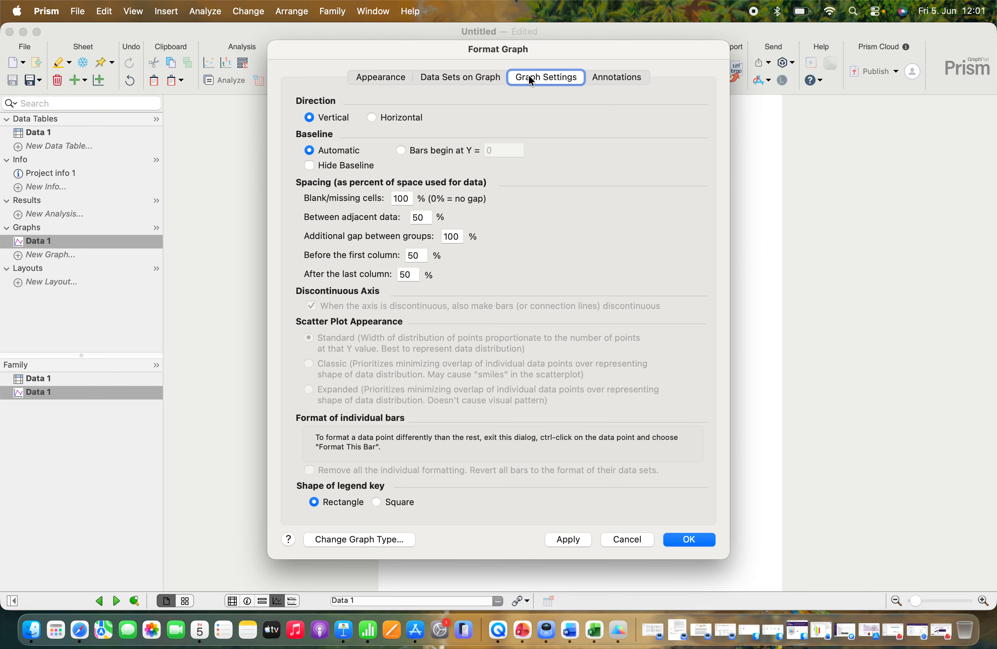
{"action": "left_click", "coordinate": [416, 216]}
{"action": "key", "text": "BackSpace"}
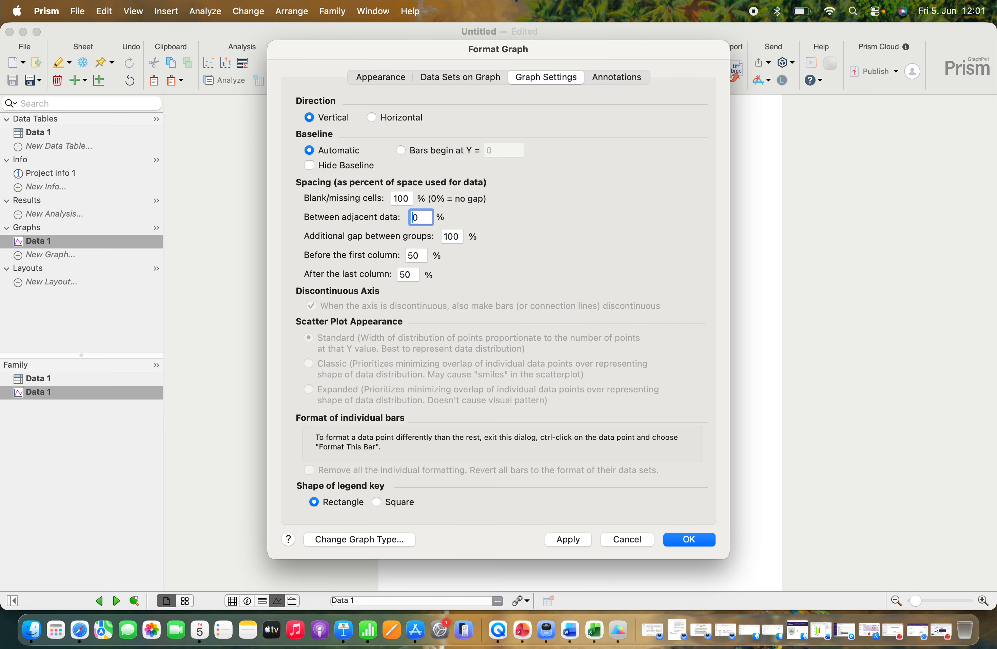
{"action": "left_click", "coordinate": [451, 237]}
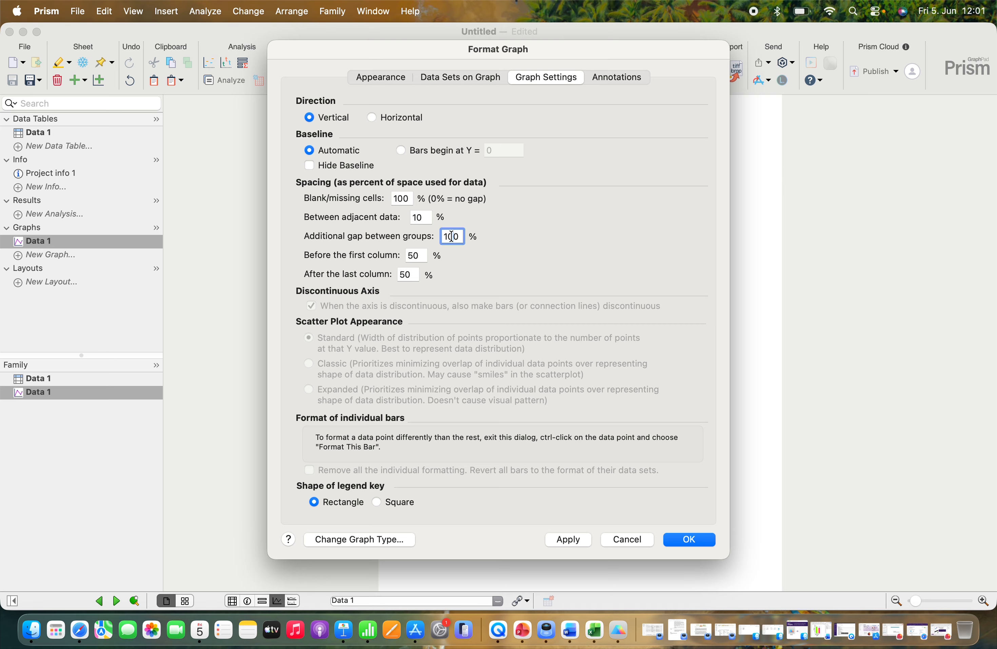
{"action": "key", "text": "BackSpace"}
{"action": "left_click", "coordinate": [681, 534]}
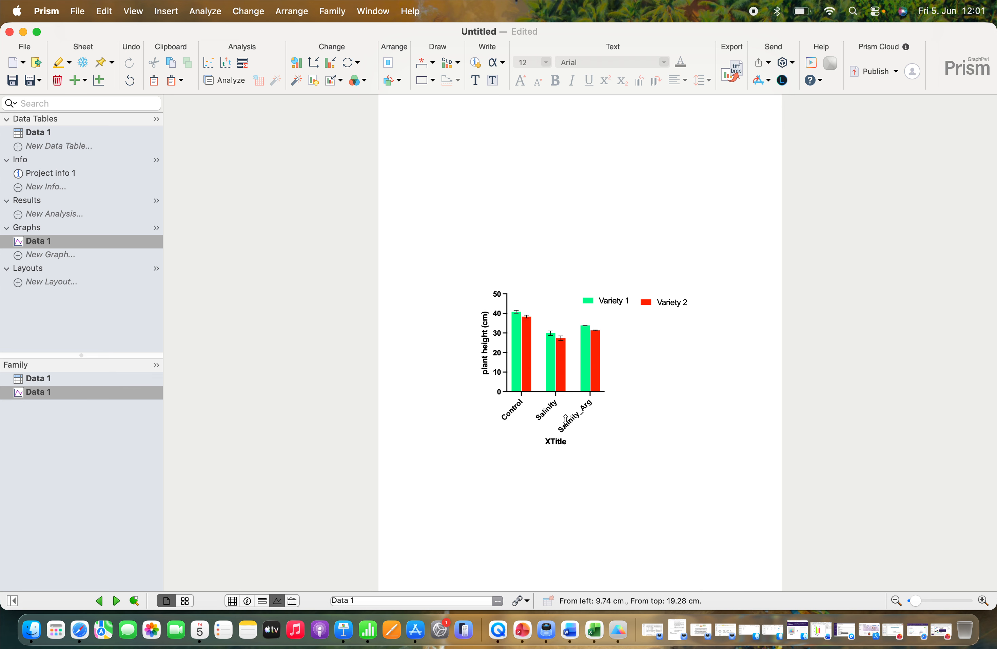
{"action": "left_click", "coordinate": [475, 81]}
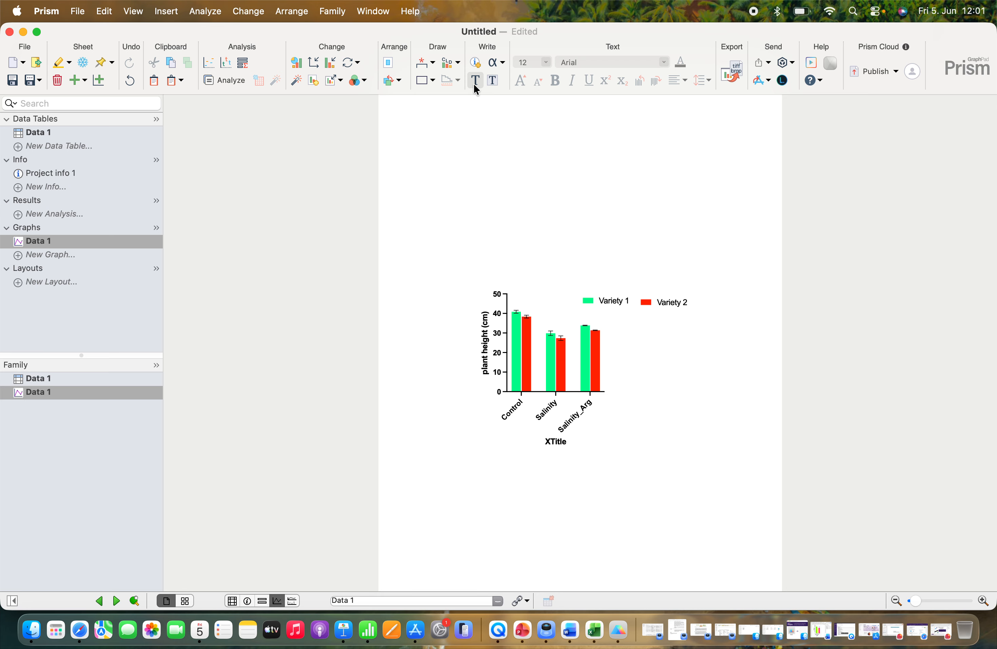
{"action": "left_click", "coordinate": [519, 302]}
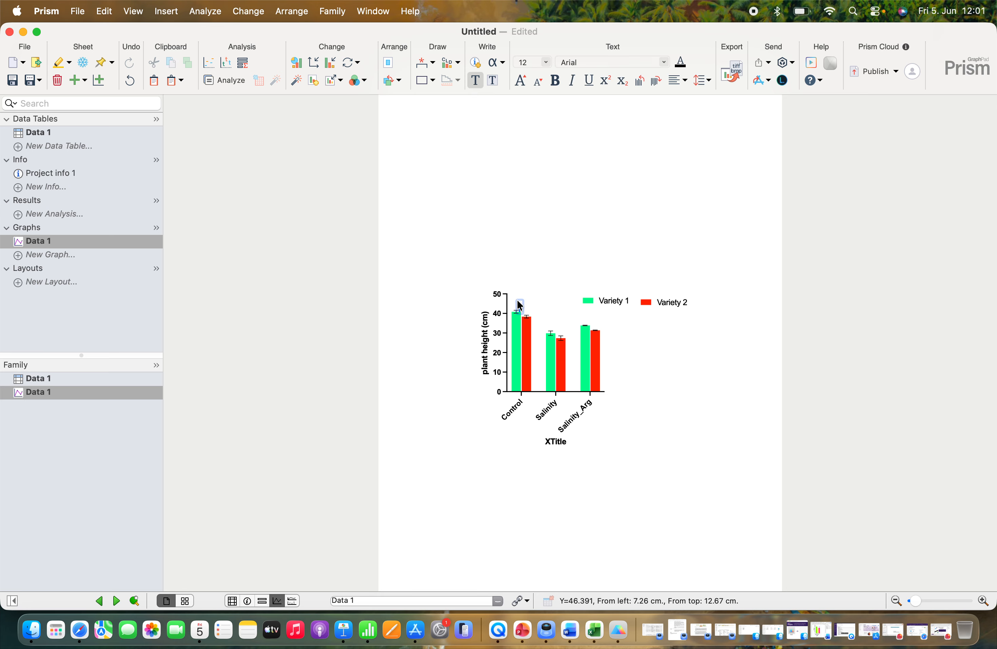
{"action": "key", "text": "Escape"}
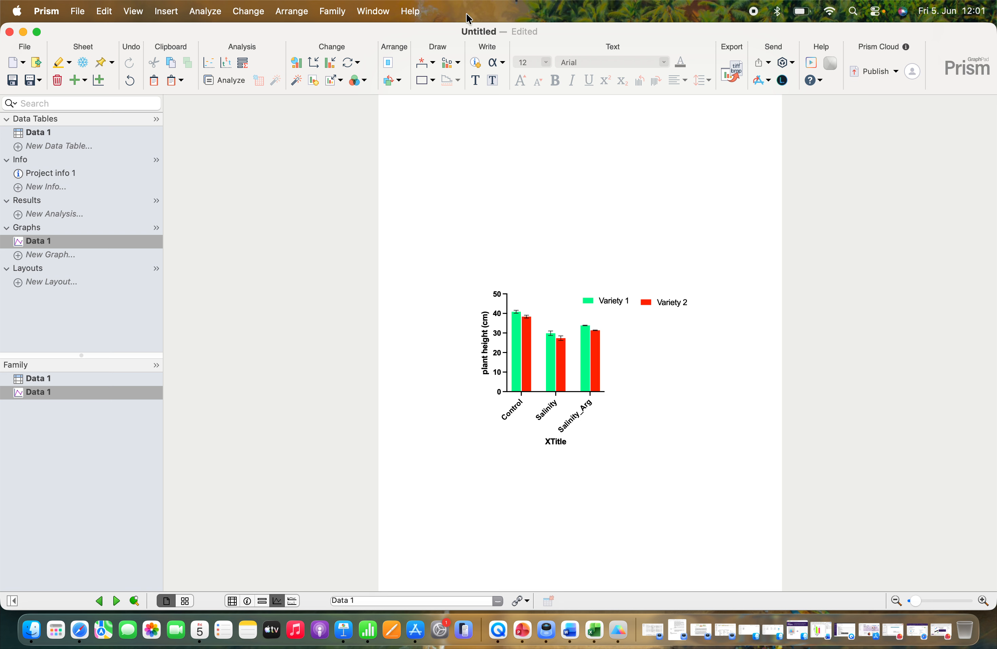
Step: Add the text label "a" and centre it above the Control bar of Variety 1
{"action": "left_click", "coordinate": [475, 80]}
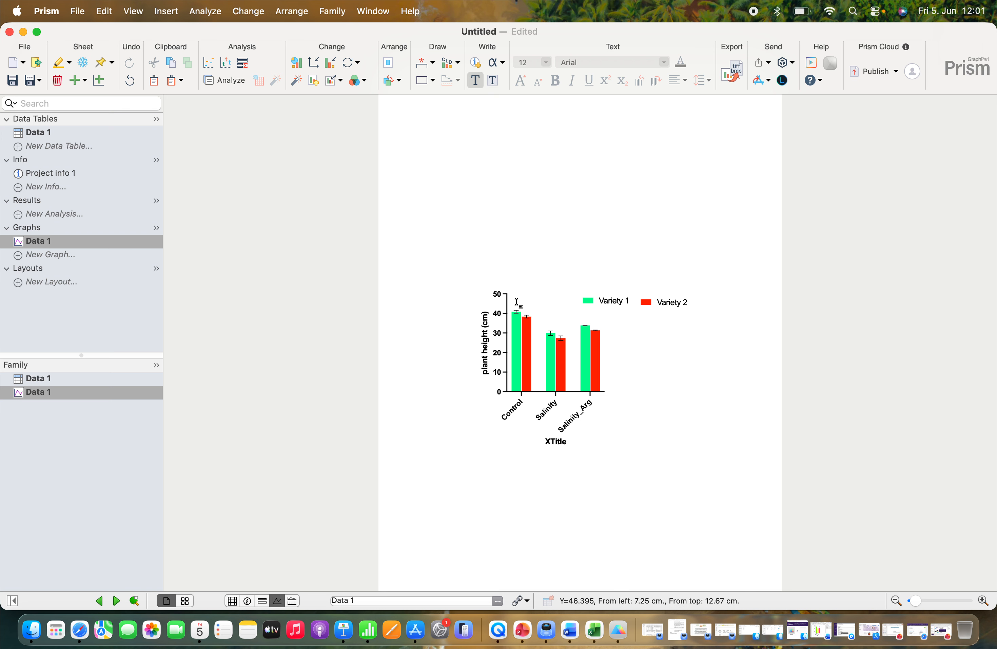
{"action": "left_click", "coordinate": [519, 303]}
{"action": "type", "text": "a"}
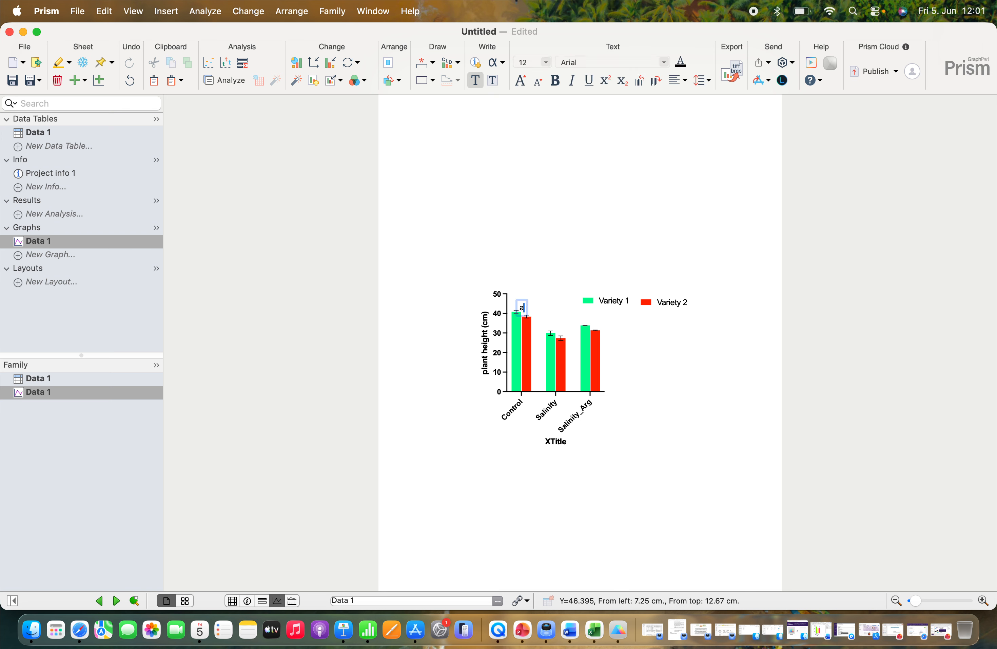
{"action": "left_click", "coordinate": [524, 303]}
{"action": "mouse_move", "coordinate": [521, 301]}
{"action": "left_mouse_down"}
{"action": "mouse_move", "coordinate": [490, 290]}
{"action": "mouse_move", "coordinate": [518, 300]}
{"action": "left_mouse_up"}
{"action": "left_click", "coordinate": [537, 293]}
{"action": "left_click", "coordinate": [534, 267]}
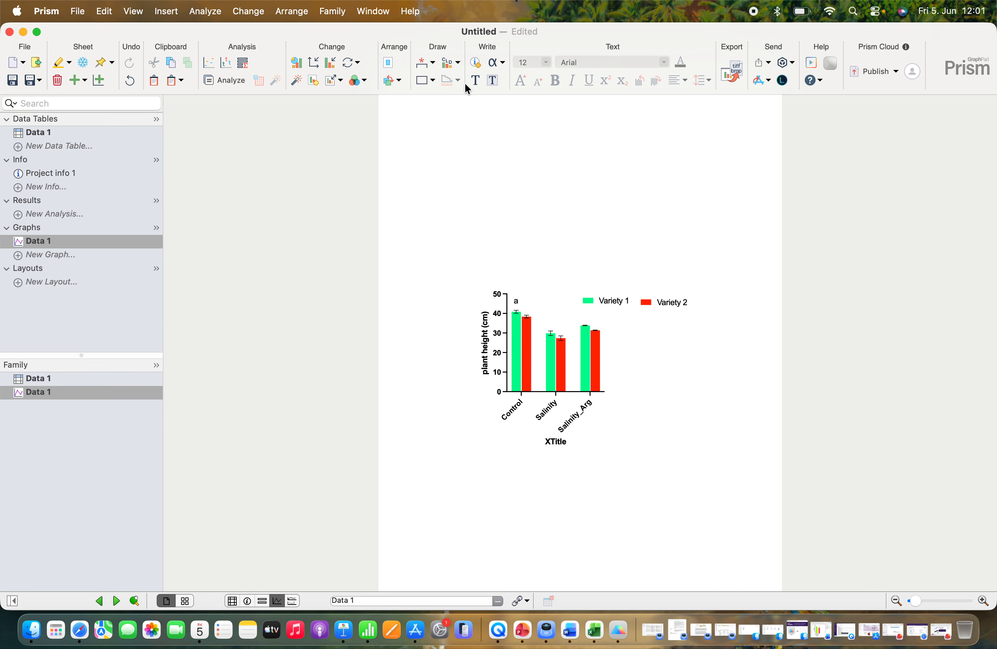
Step: Add the text label "b" above the Control bar of Variety 2, beside the "a" label
{"action": "left_click", "coordinate": [475, 80]}
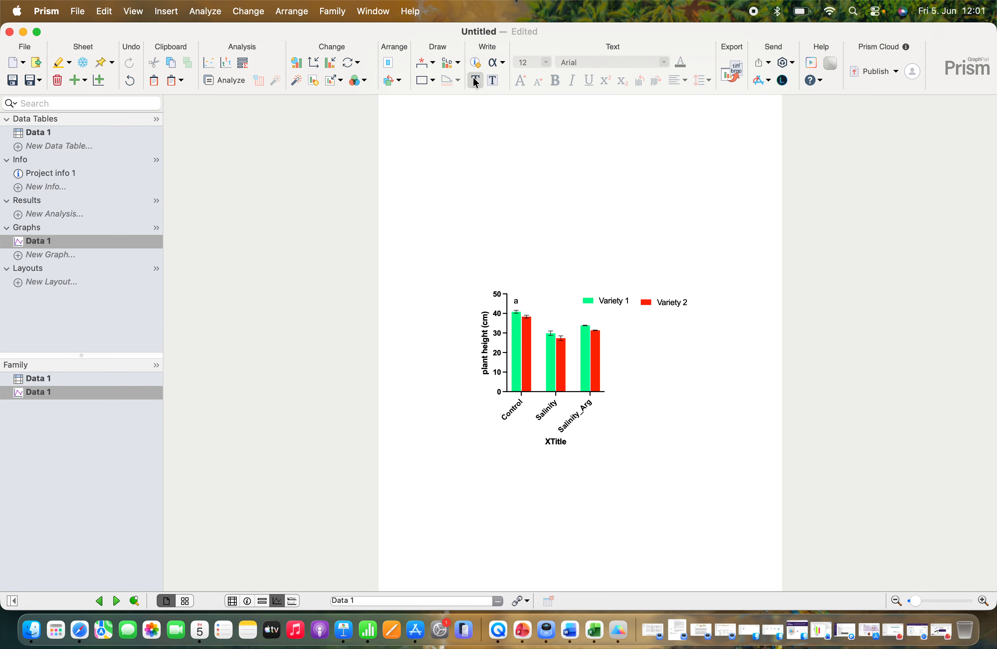
{"action": "left_click", "coordinate": [530, 312]}
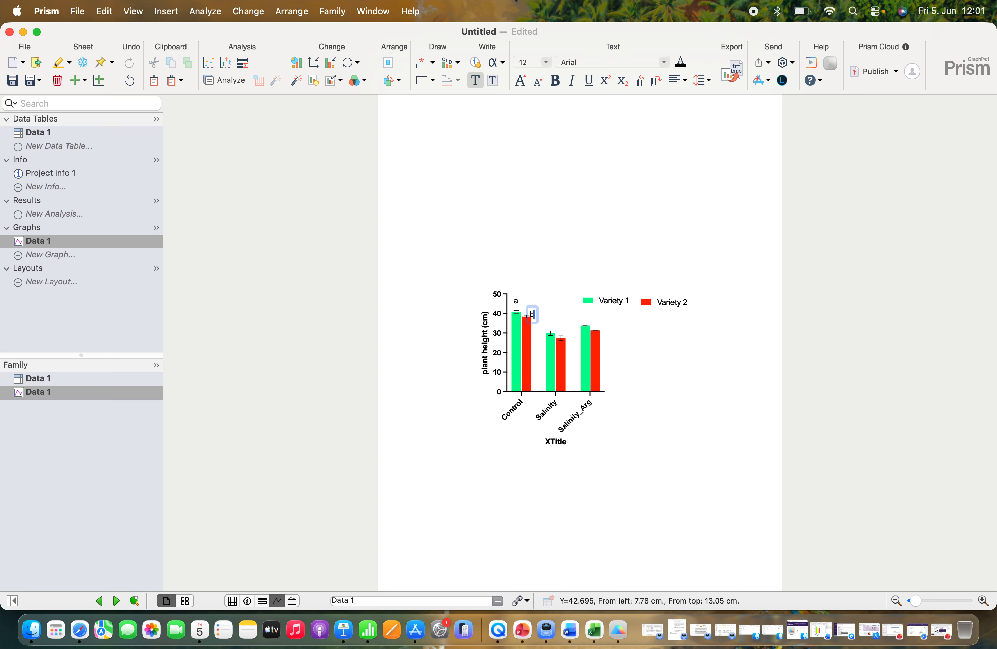
{"action": "left_click_drag", "start_coordinate": [528, 309], "coordinate": [530, 298]}
{"action": "type", "text": "b"}
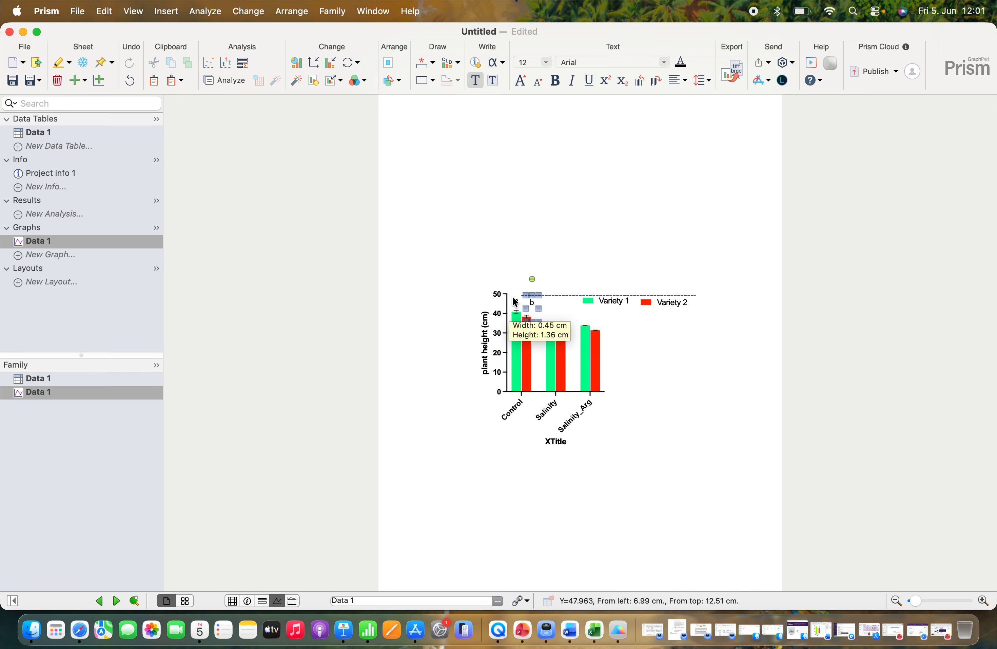
{"action": "left_click", "coordinate": [660, 352]}
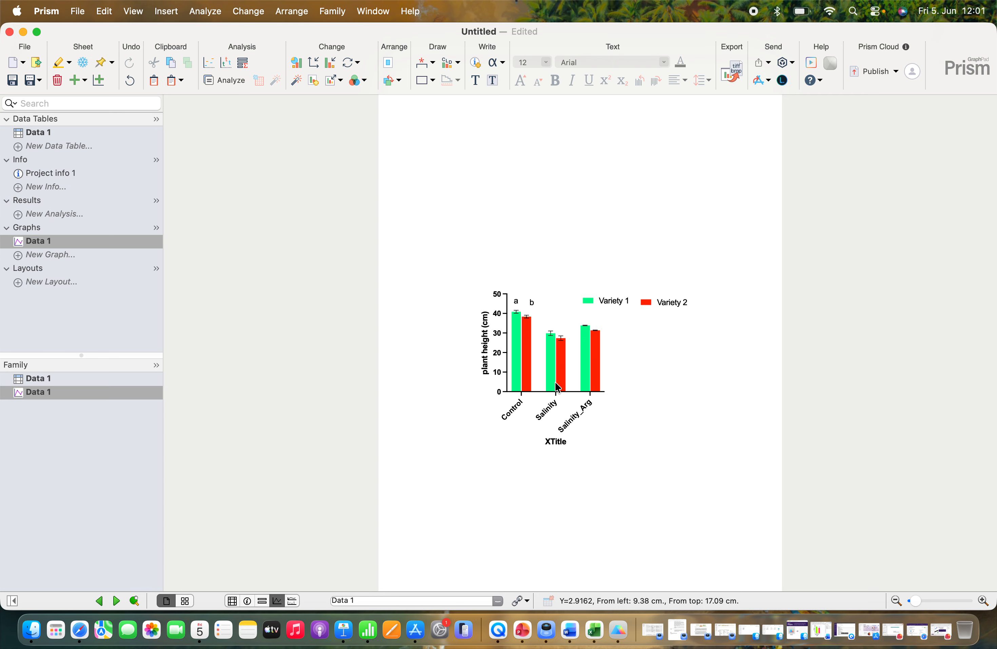
{"action": "left_click_drag", "start_coordinate": [531, 303], "coordinate": [527, 296]}
{"action": "left_click", "coordinate": [546, 460]}
Step: Add the text label "c" and place it above the Salinity bar of Variety 1
{"action": "left_click", "coordinate": [475, 80]}
{"action": "left_click", "coordinate": [555, 328]}
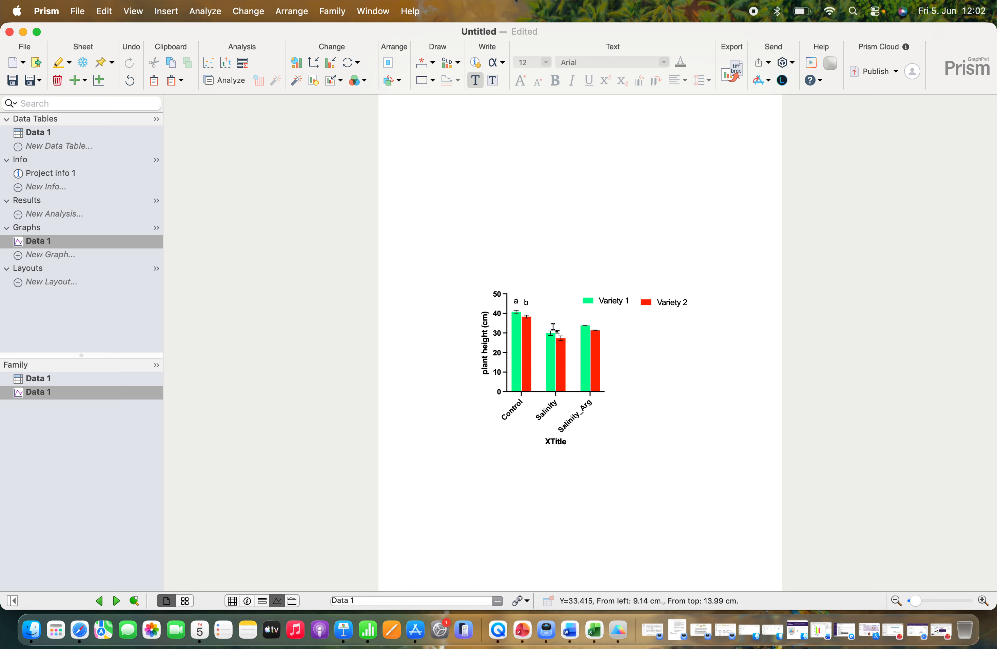
{"action": "type", "text": "d"}
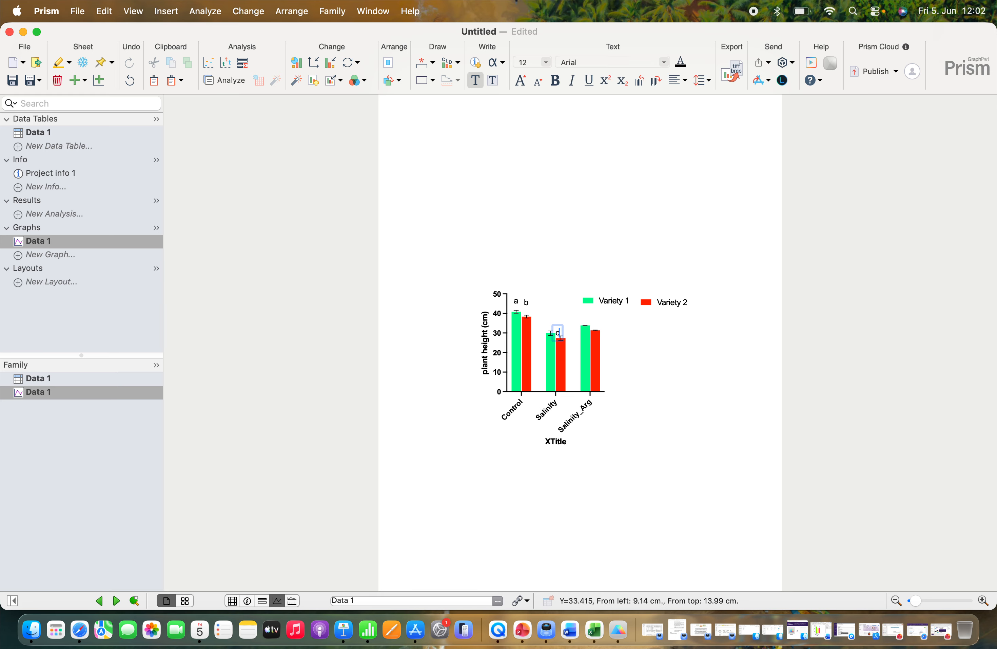
{"action": "left_click_drag", "start_coordinate": [561, 325], "coordinate": [550, 316]}
{"action": "left_click", "coordinate": [570, 498]}
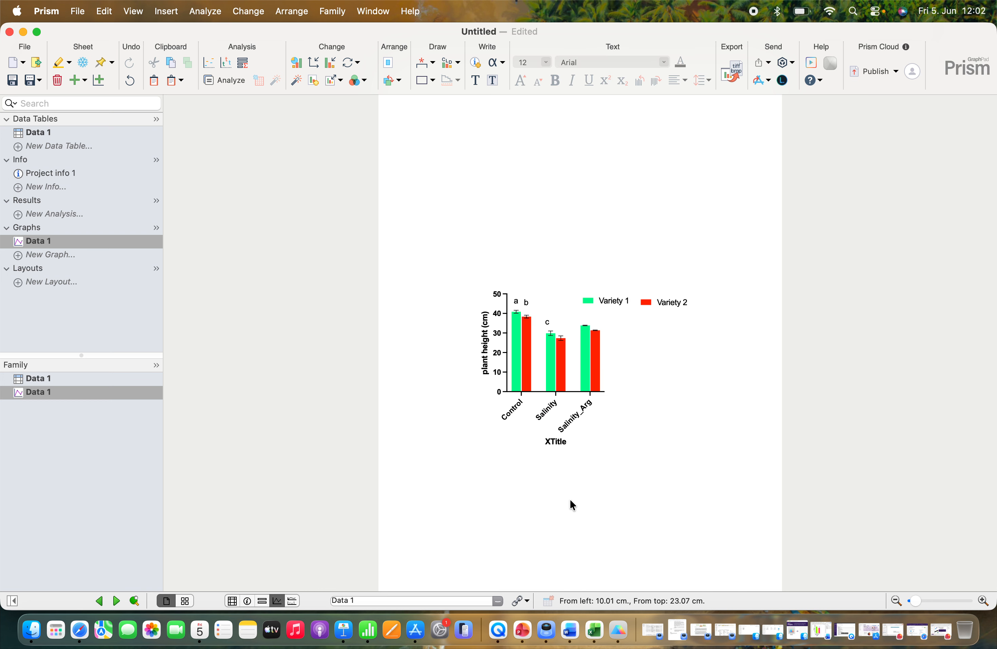
Step: Draw a horizontal line with text from above the Control Variety 2 bar to above the Salinity_Arg bars and label it ***
{"action": "left_click", "coordinate": [430, 78]}
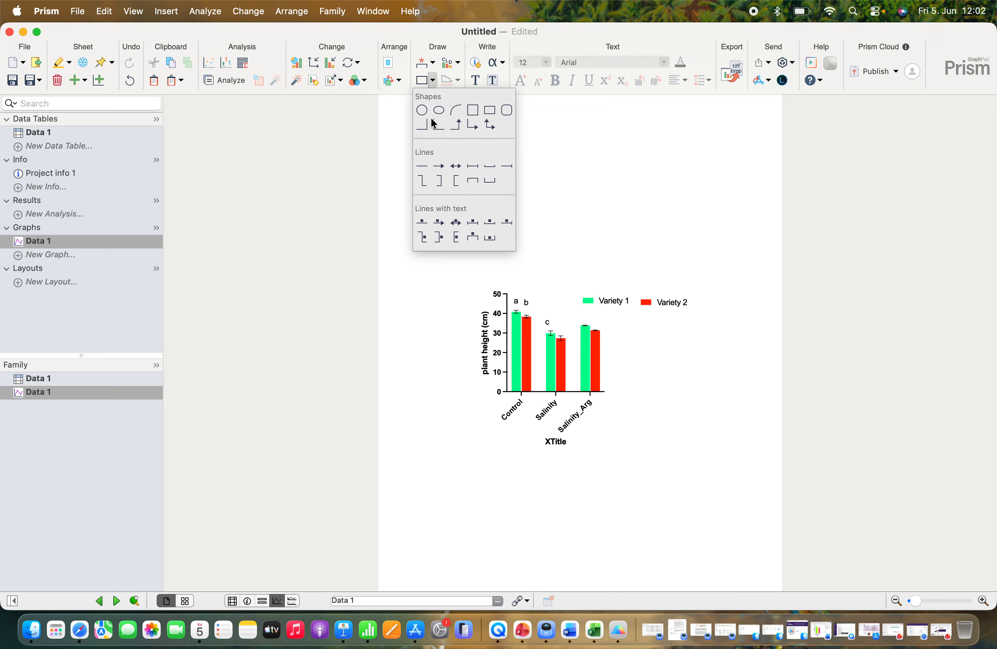
{"action": "left_click", "coordinate": [427, 226]}
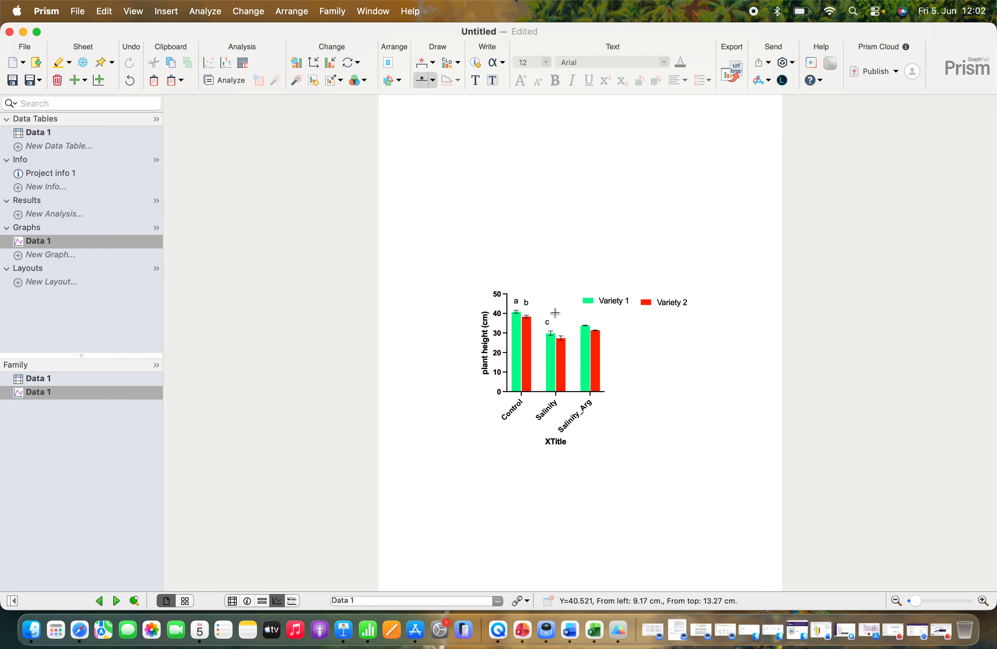
{"action": "left_click_drag", "start_coordinate": [532, 306], "coordinate": [604, 305]}
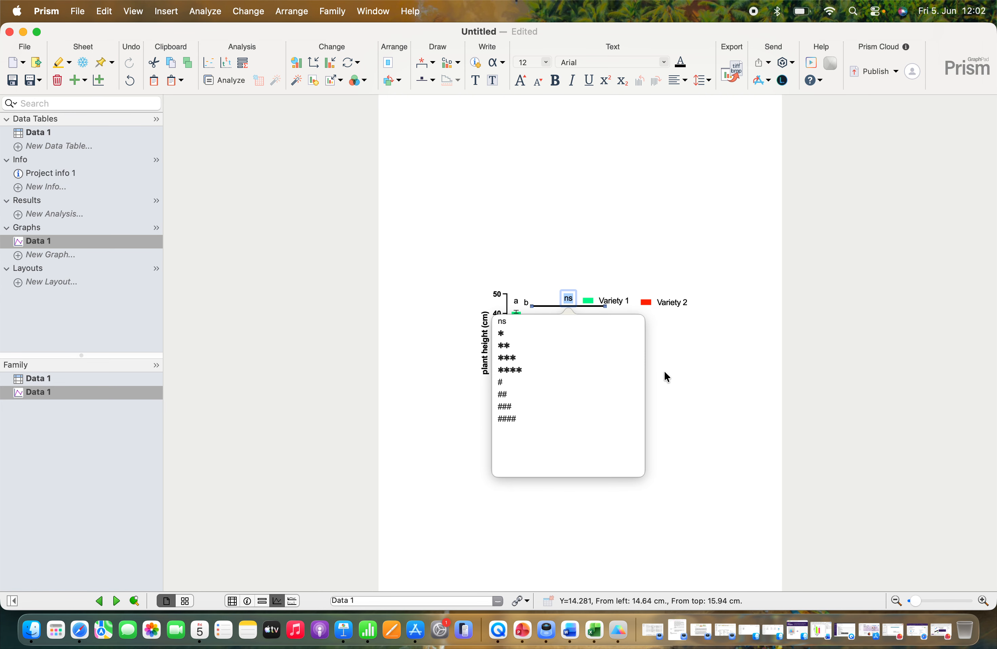
{"action": "left_click", "coordinate": [508, 358]}
{"action": "left_click", "coordinate": [676, 417]}
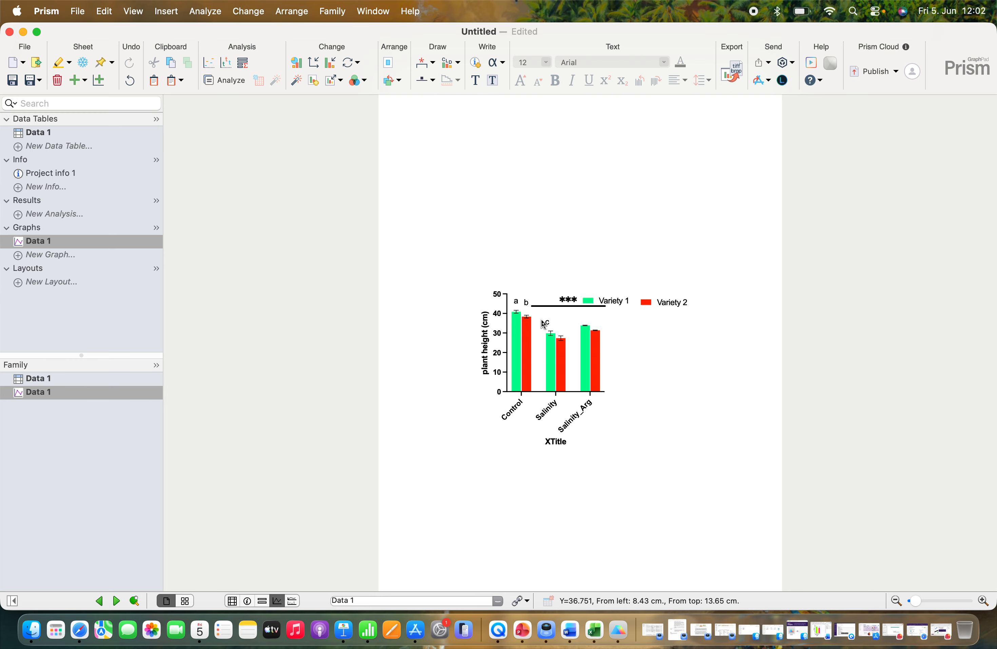
Step: Draw a short horizontal line with text above the two Salinity bars and label it ns
{"action": "left_click", "coordinate": [432, 79]}
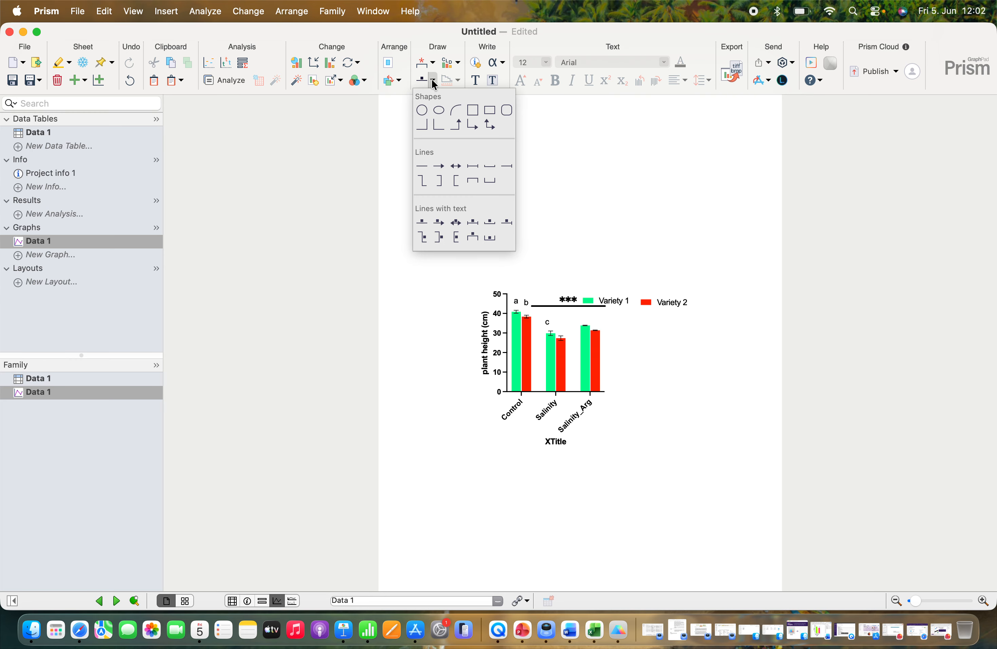
{"action": "left_click", "coordinate": [425, 218]}
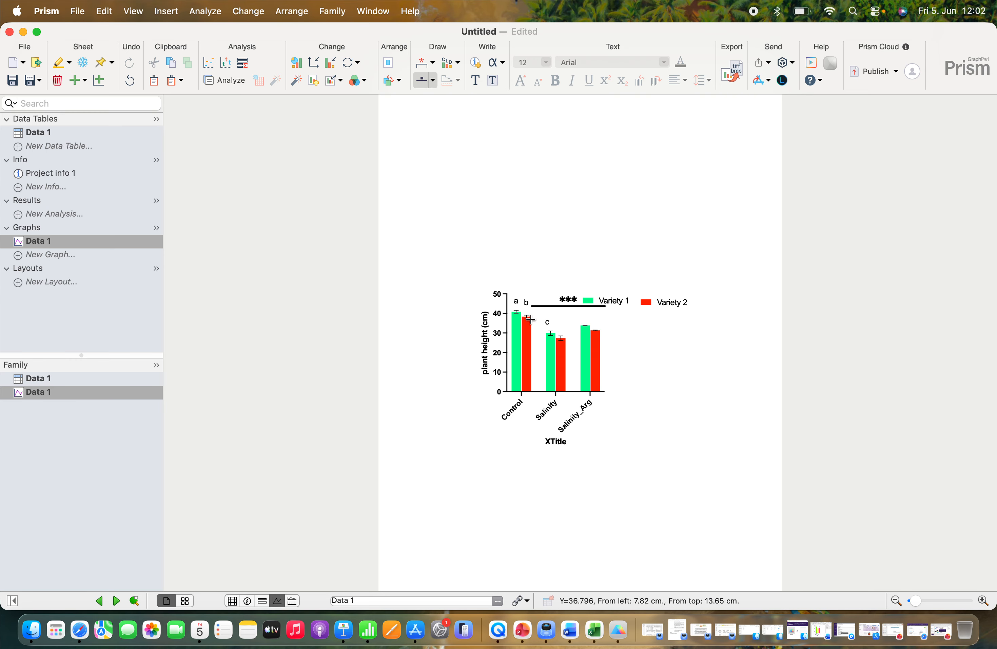
{"action": "left_click_drag", "start_coordinate": [552, 325], "coordinate": [566, 325]}
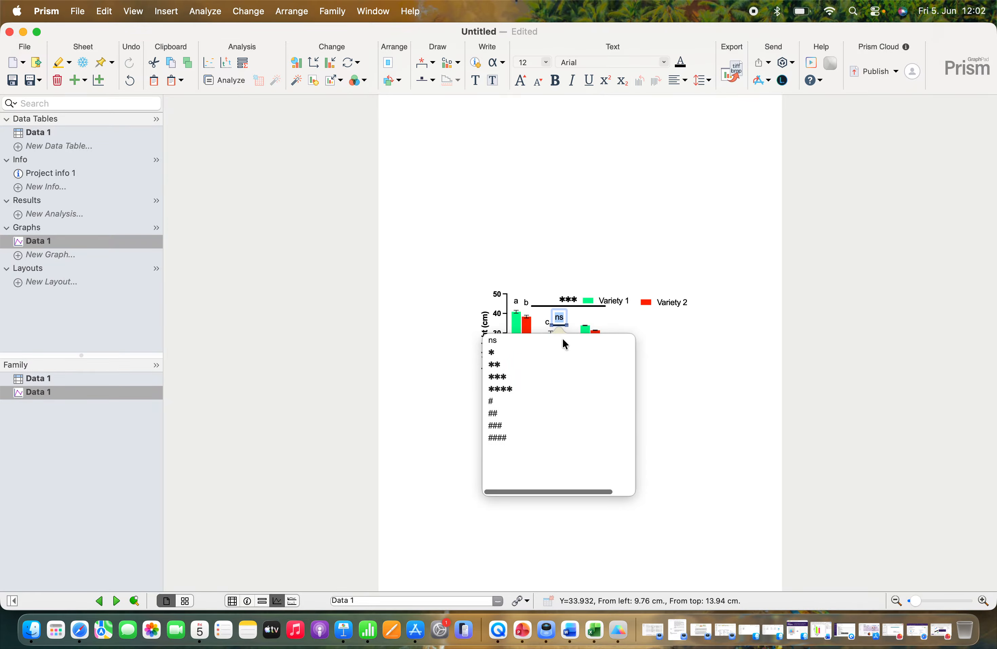
{"action": "left_click", "coordinate": [493, 343]}
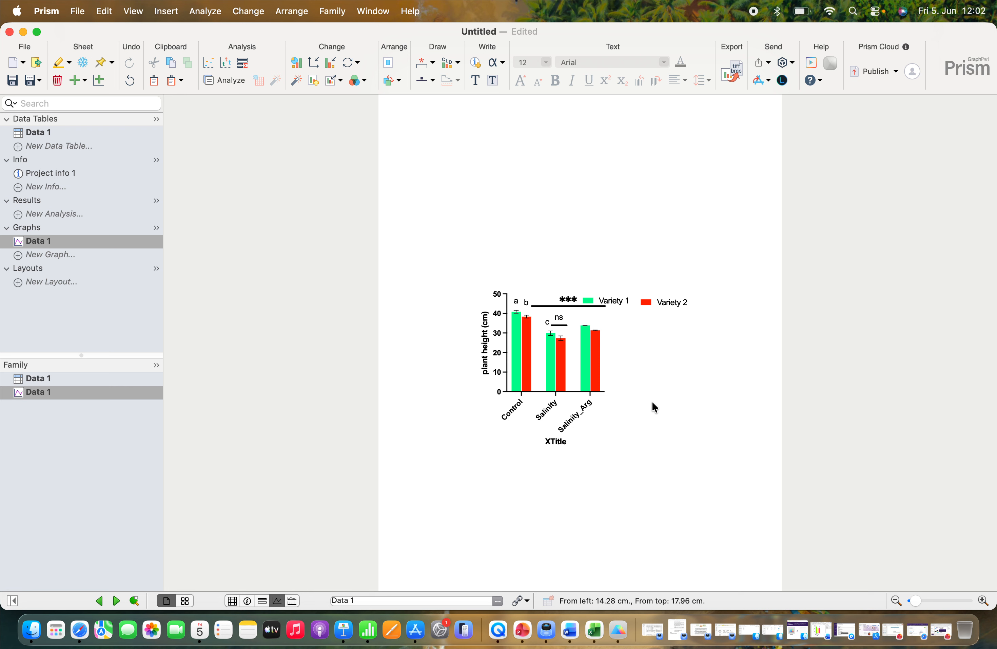
Step: Resize the whole graph one step larger on the page
{"action": "left_click", "coordinate": [335, 80]}
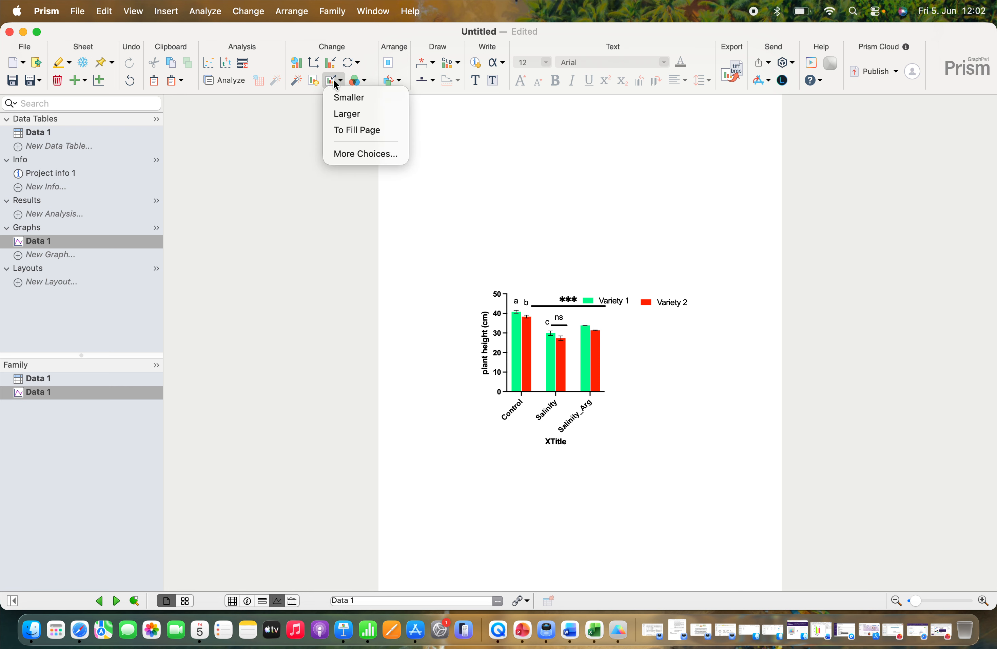
{"action": "left_click", "coordinate": [343, 113]}
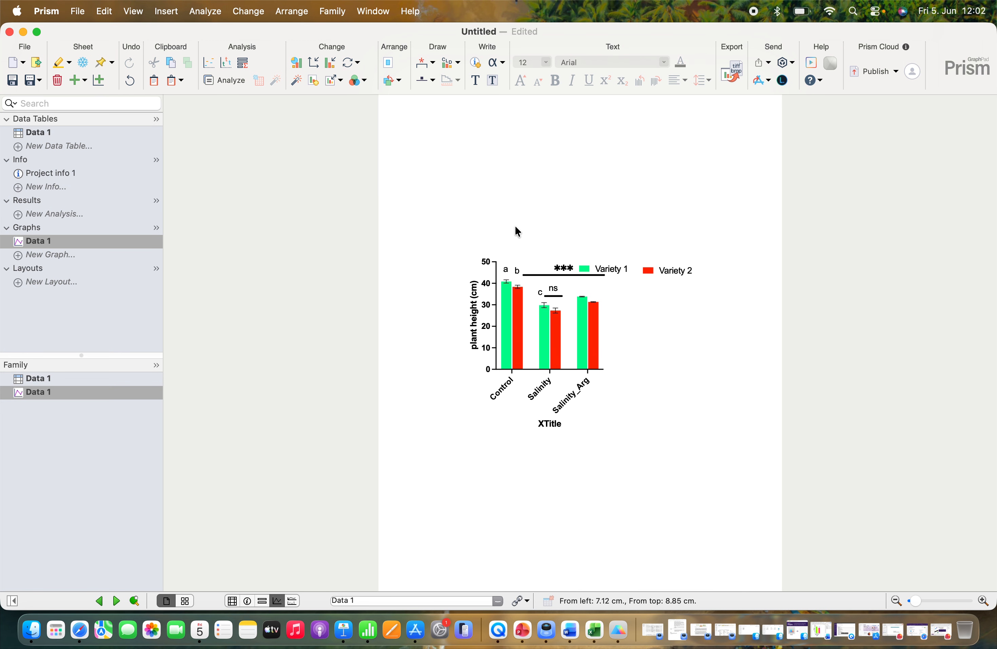
Step: Export the graph to Downloads in TIF format and open the exported Data 1.tiff to check it, closing the preview when done
{"action": "left_click", "coordinate": [734, 76]}
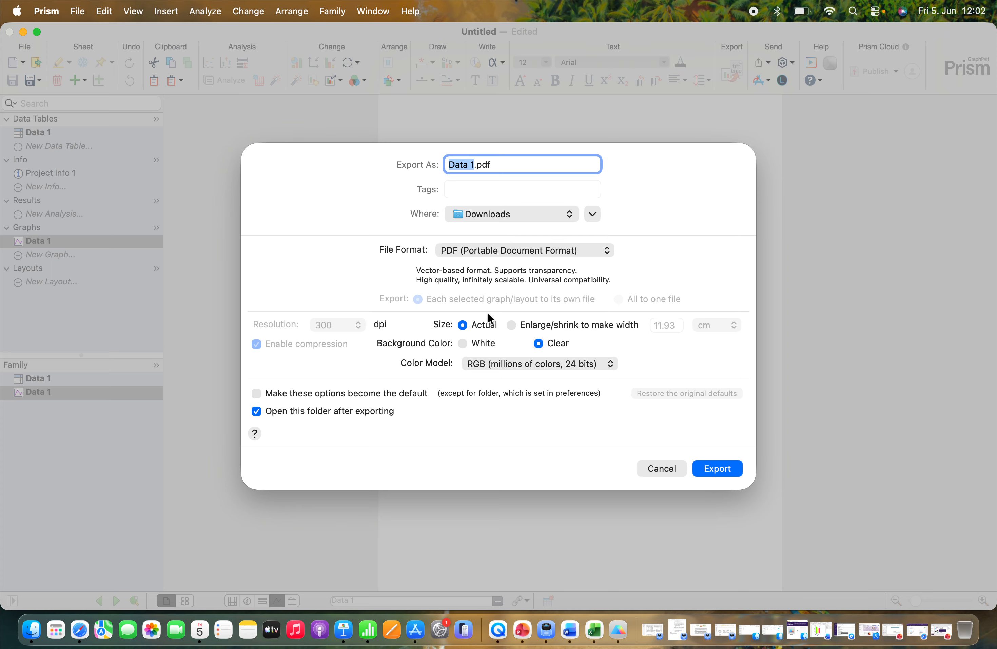
{"action": "left_click", "coordinate": [523, 249]}
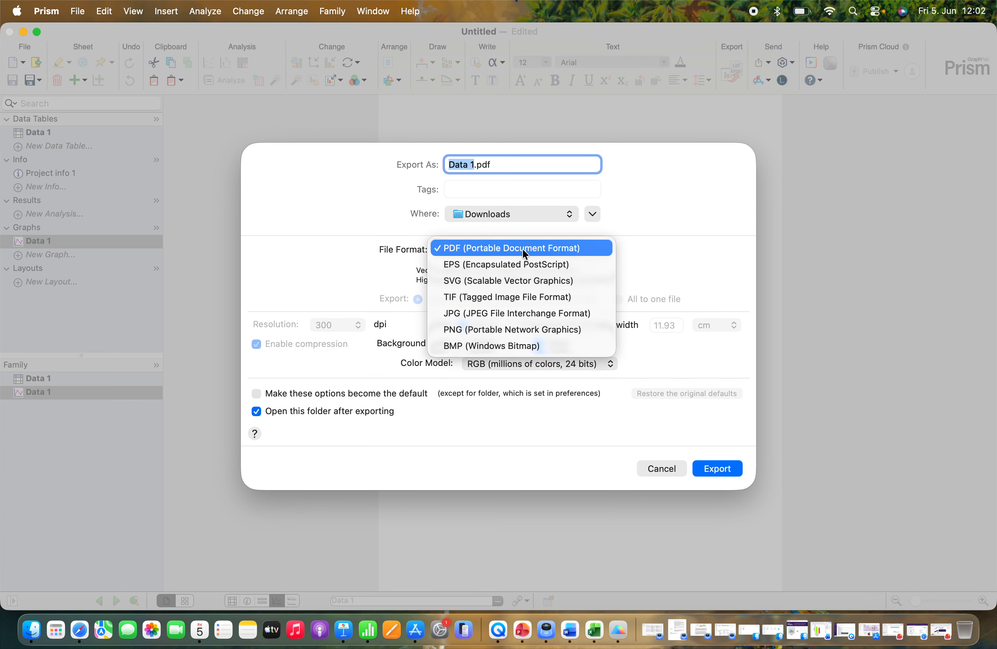
{"action": "left_click", "coordinate": [487, 299]}
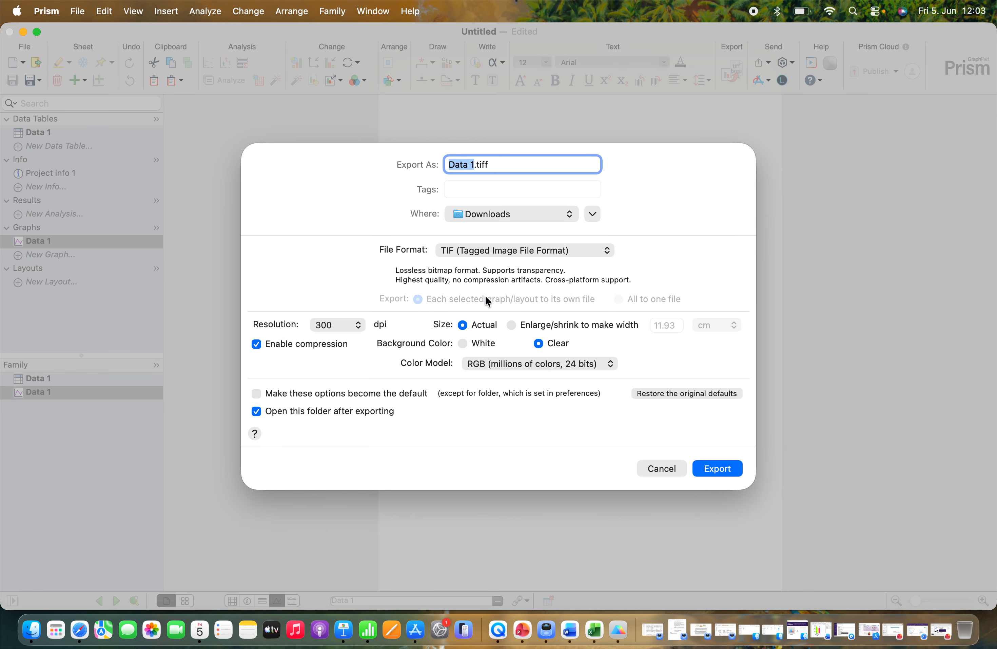
{"action": "left_click", "coordinate": [714, 467]}
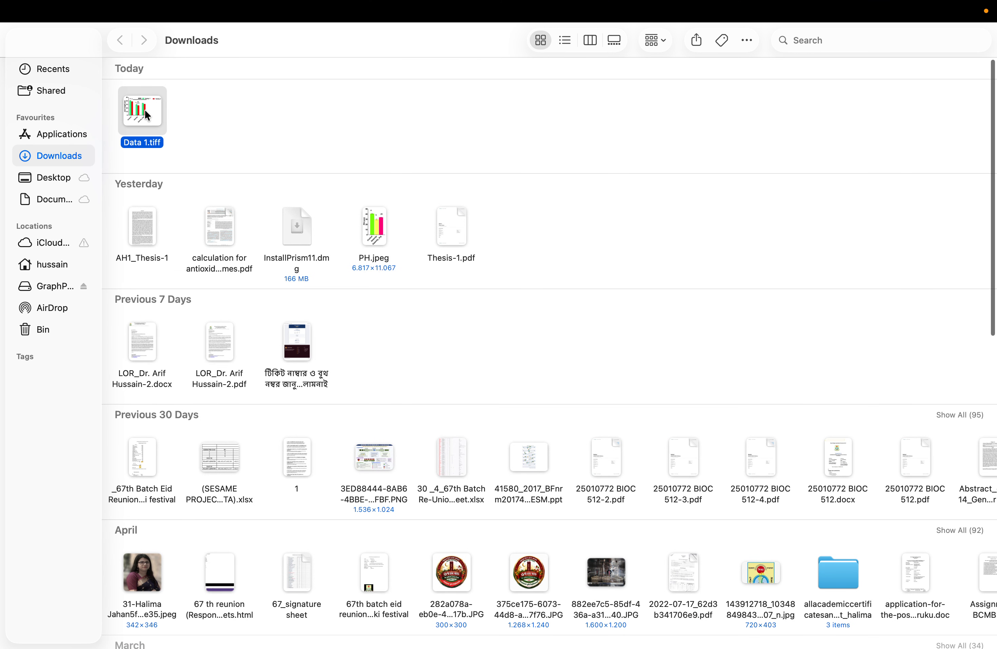
{"action": "double_click", "coordinate": [144, 109]}
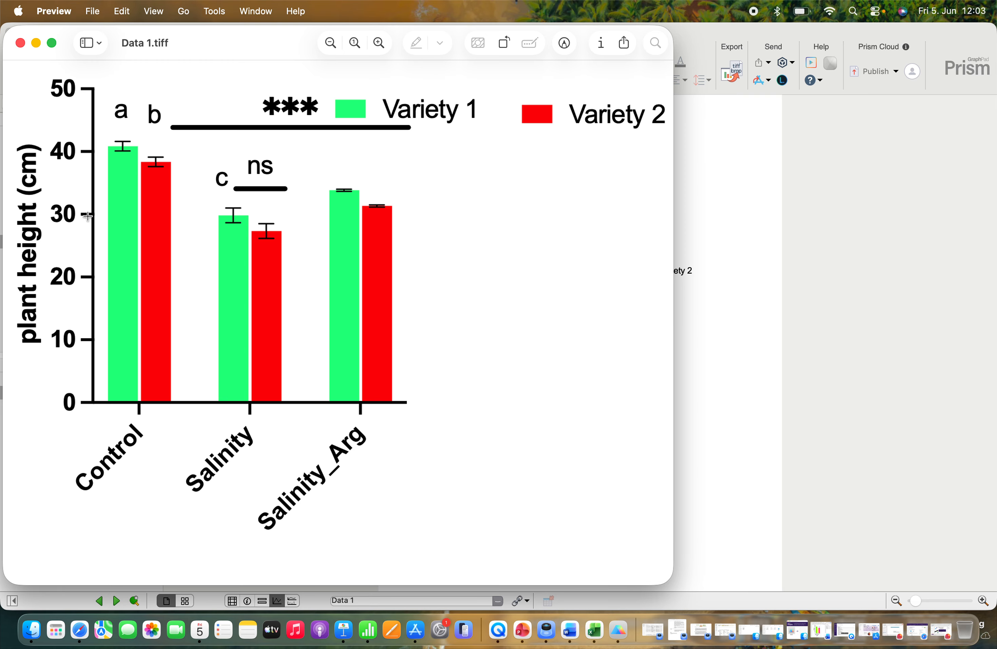
{"action": "left_click", "coordinate": [19, 42]}
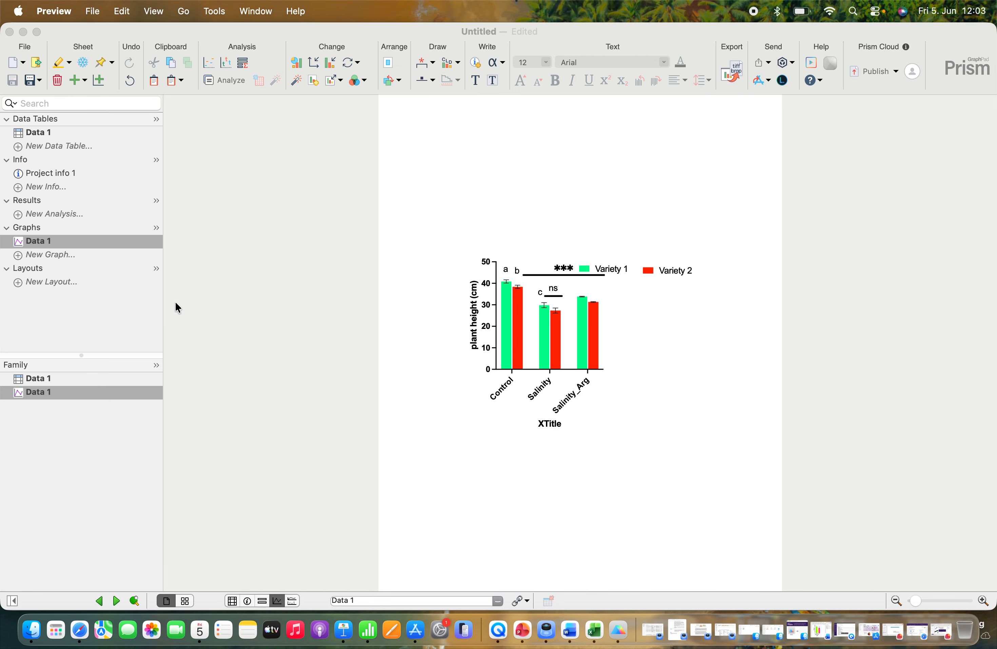
Step: Send the finished graph to PowerPoint
{"action": "left_click", "coordinate": [771, 83]}
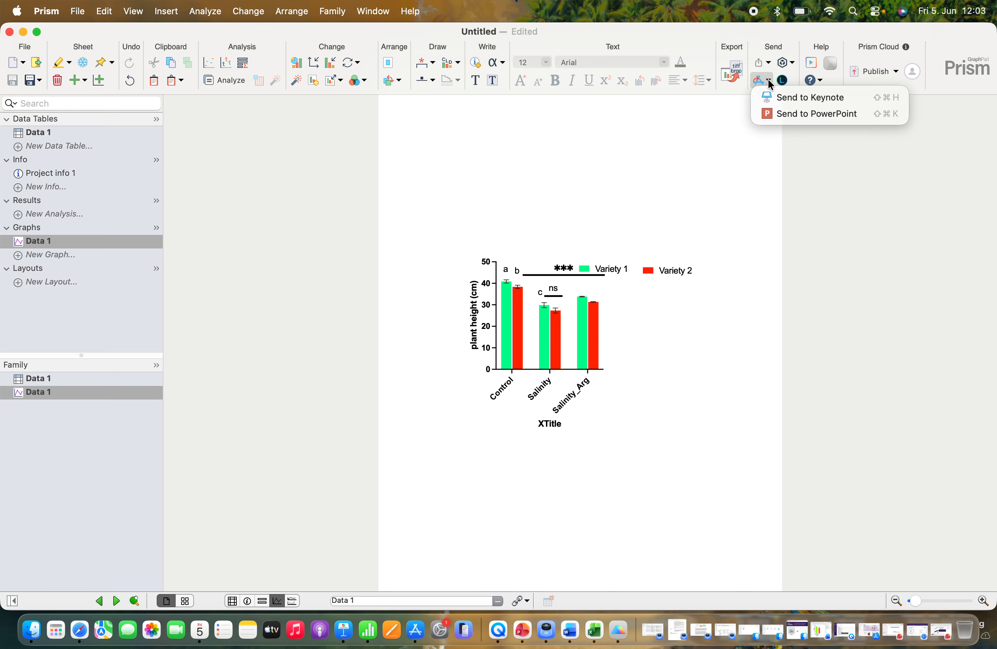
{"action": "left_click", "coordinate": [785, 113]}
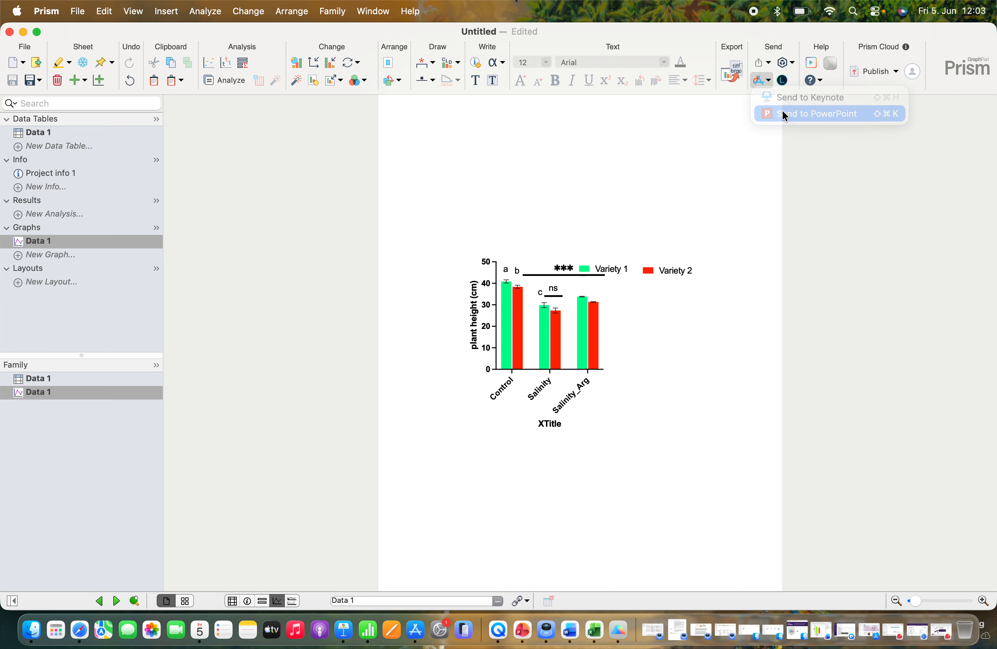